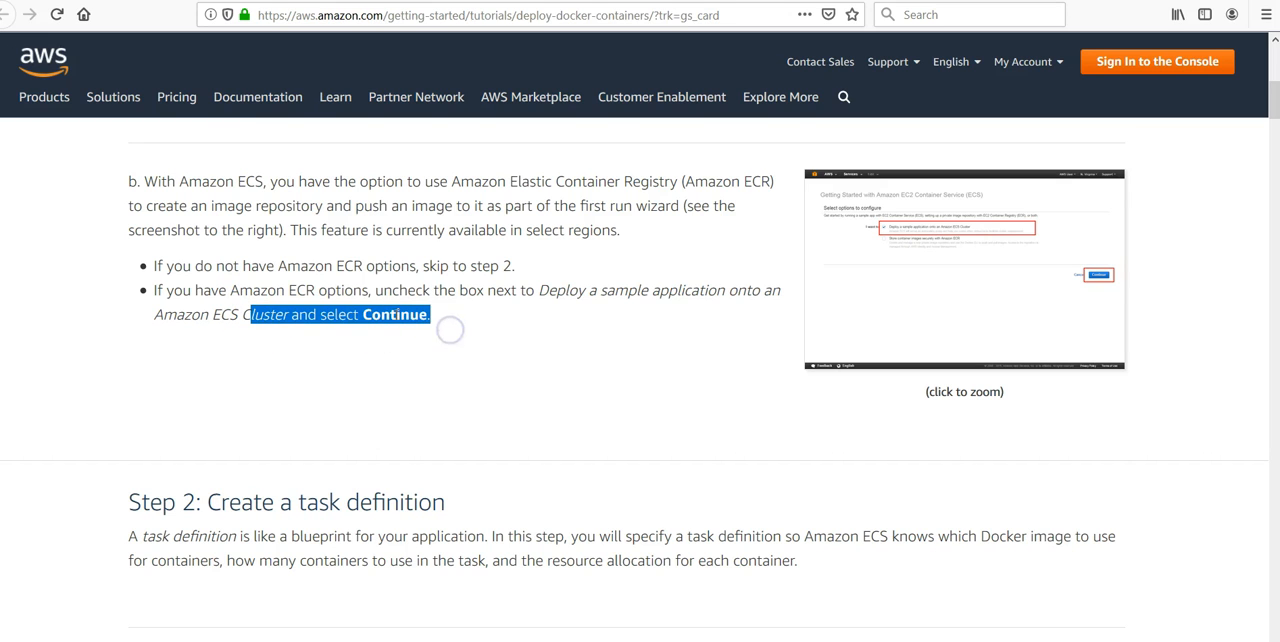
- Switch from the tutorial to the AWS console and search the services for "ecs" to open ECS
{"action": "left_click_drag", "start_coordinate": [578, 292], "coordinate": [764, 292]}
{"action": "left_click_drag", "start_coordinate": [220, 316], "coordinate": [288, 304]}
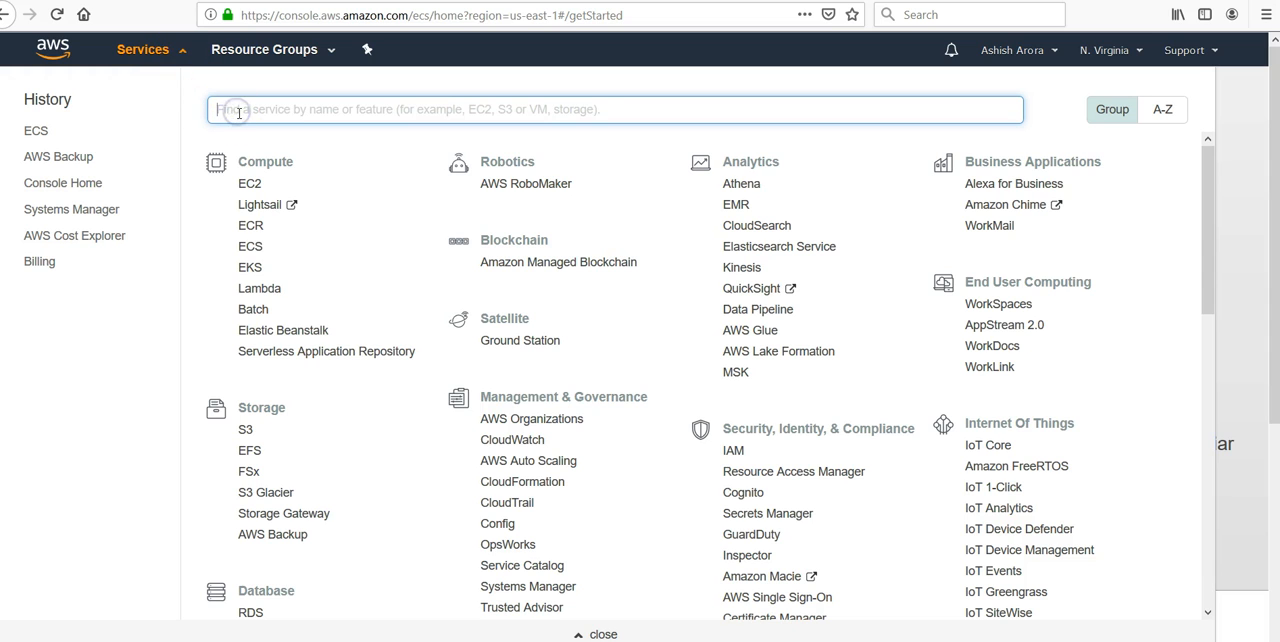
{"action": "type", "text": "e"}
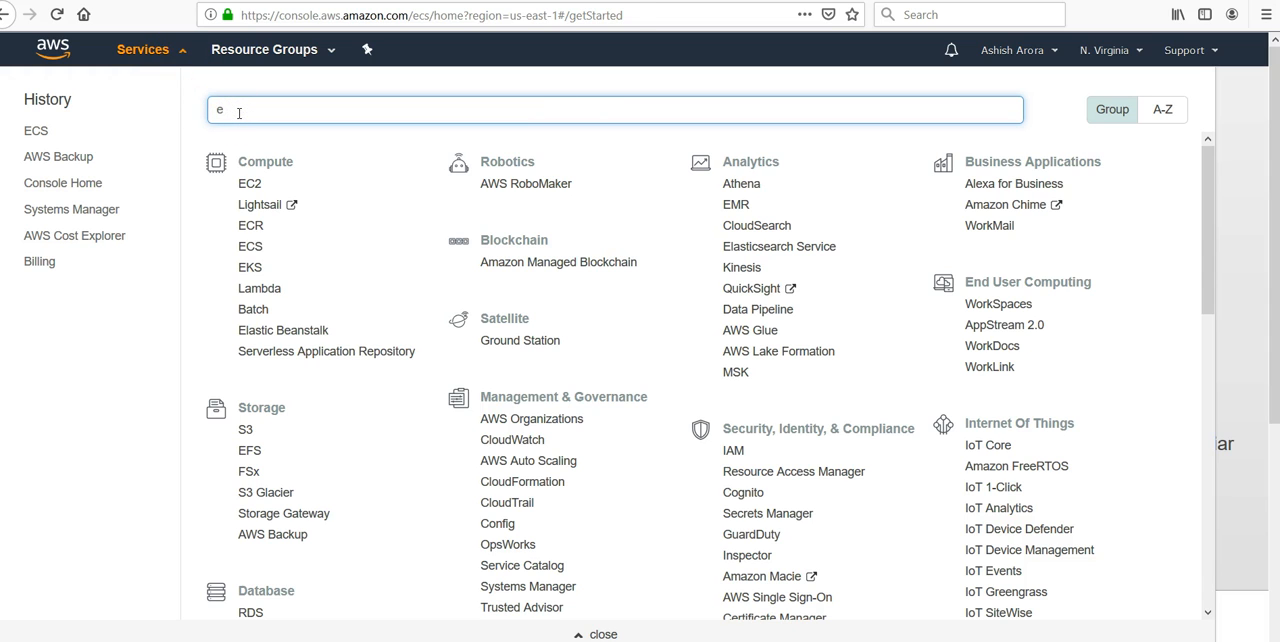
{"action": "type", "text": "cs"}
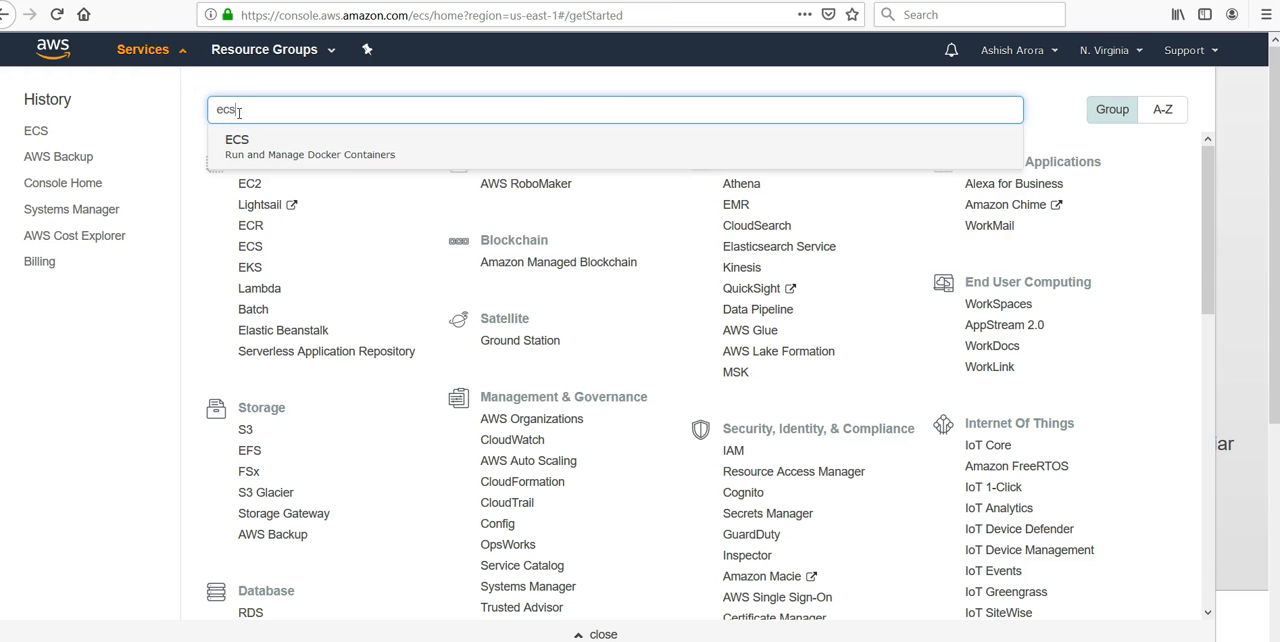
{"action": "left_click", "coordinate": [306, 140]}
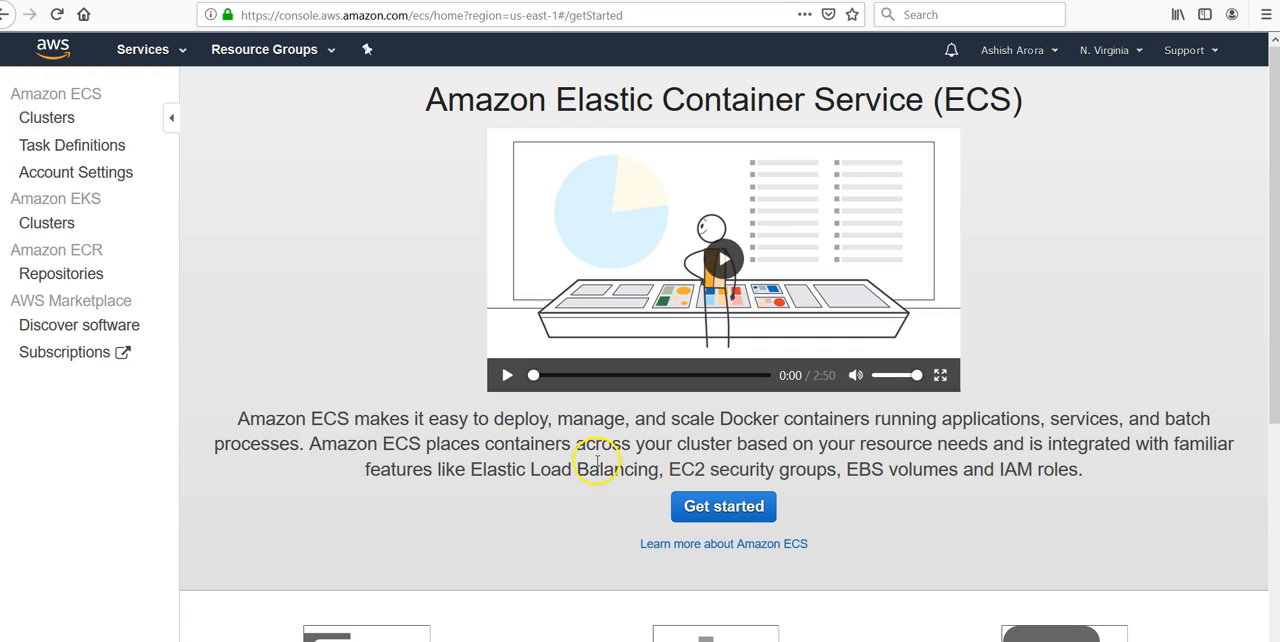
- Start the Amazon ECS getting-started wizard from the service's welcome page
{"action": "double_click", "coordinate": [703, 443]}
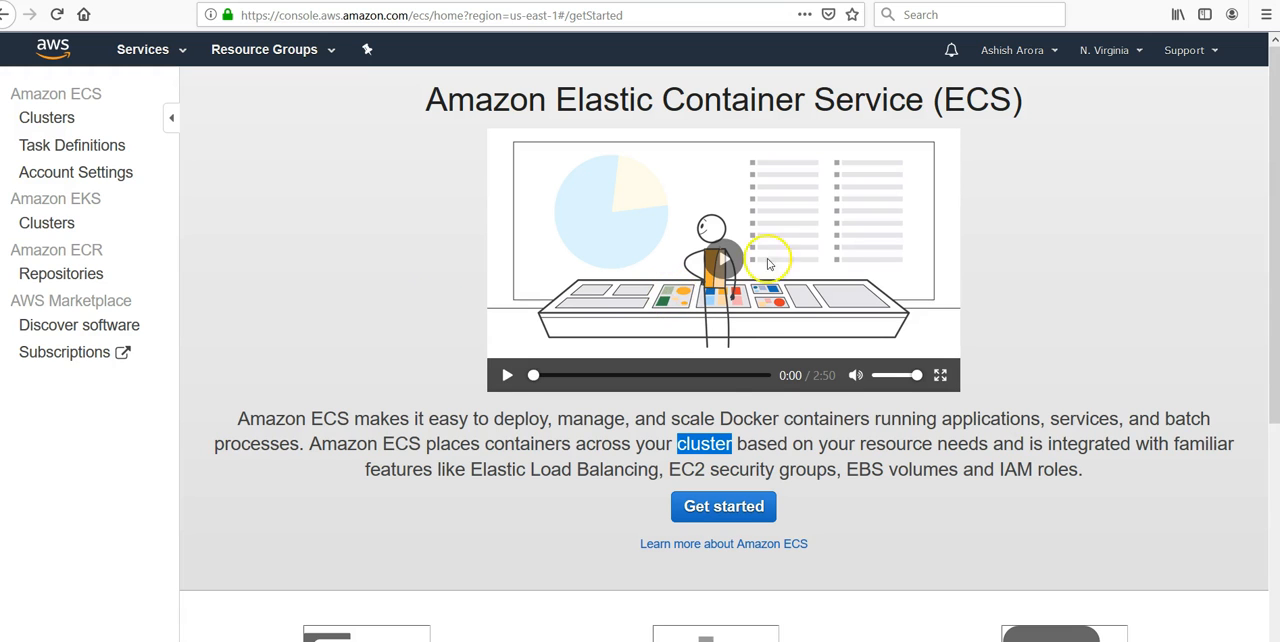
{"action": "scroll", "coordinate": [1266, 428], "scroll_direction": "down", "scroll_amount": 2}
{"action": "left_click", "coordinate": [745, 421]}
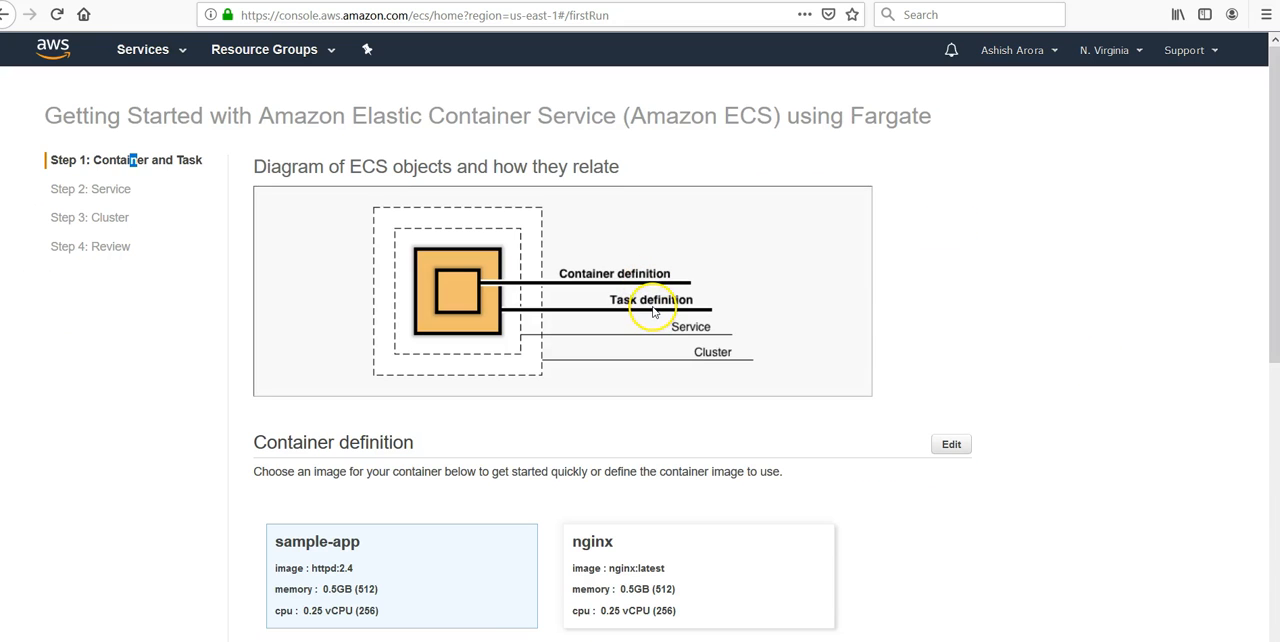
{"action": "scroll", "coordinate": [714, 314], "scroll_direction": "down", "scroll_amount": 10}
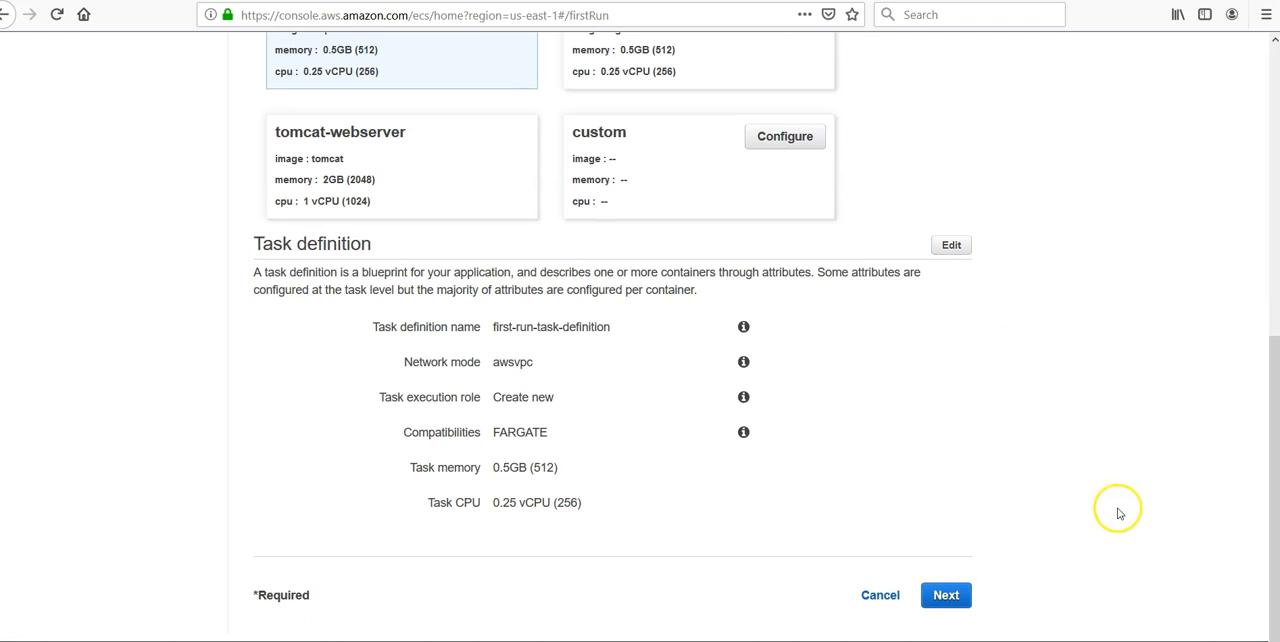
{"action": "left_click", "coordinate": [945, 600]}
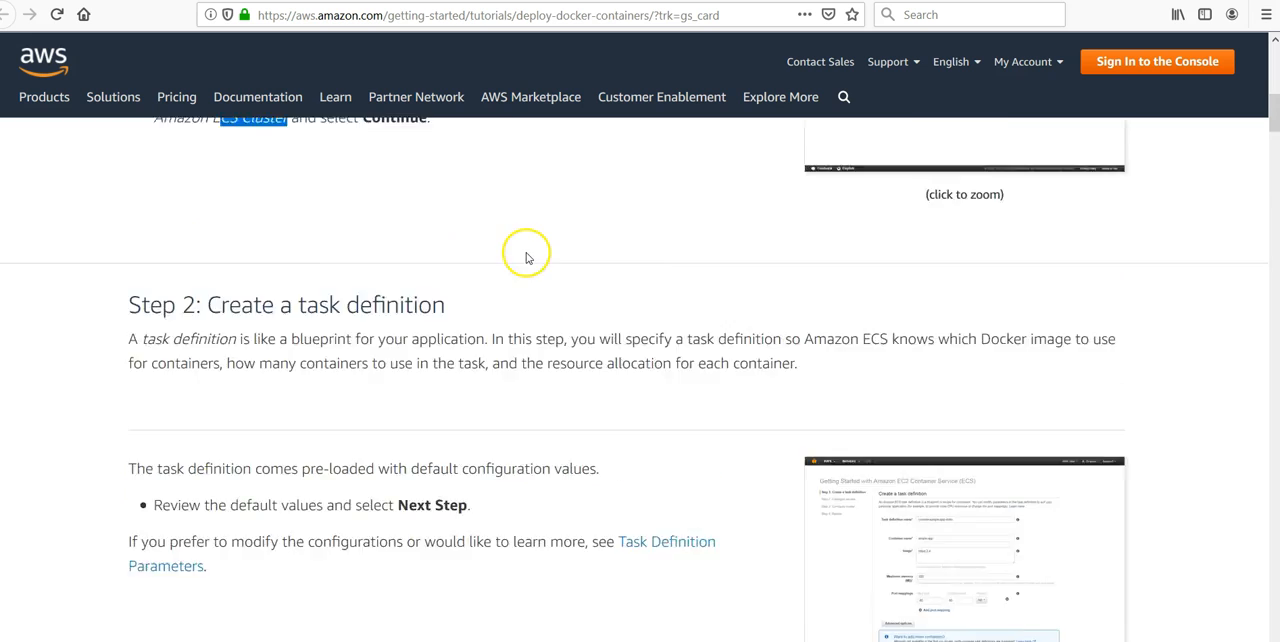
{"action": "scroll", "coordinate": [526, 254], "scroll_direction": "up", "scroll_amount": 4}
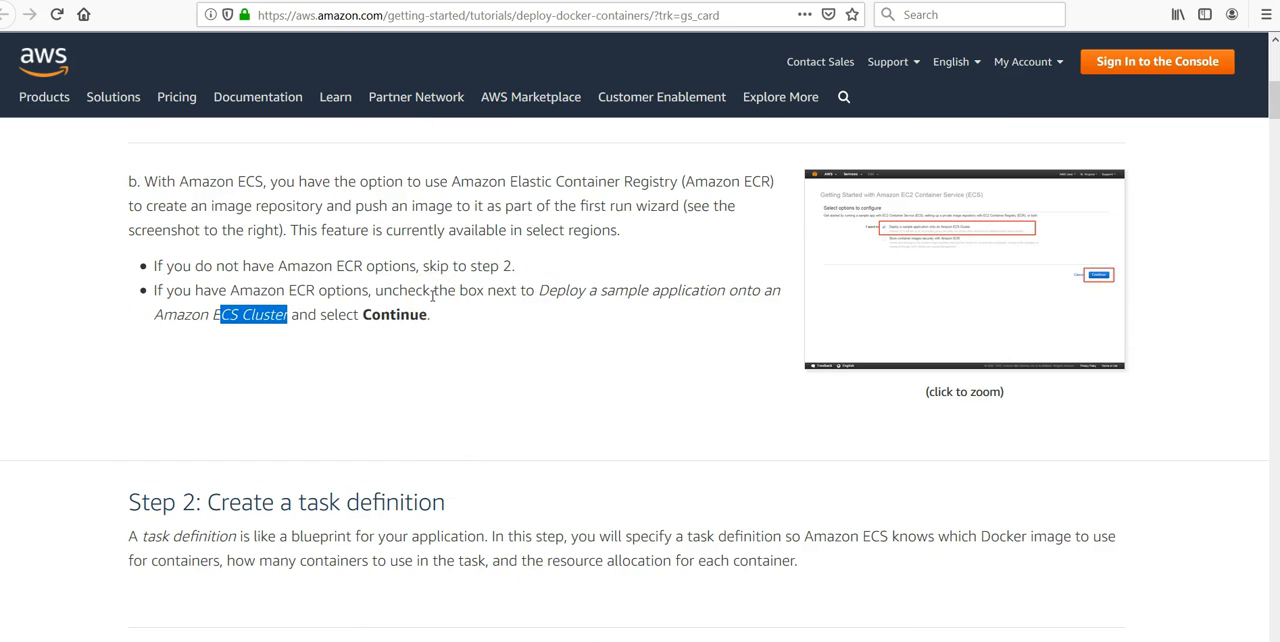
{"action": "scroll", "coordinate": [432, 295], "scroll_direction": "down", "scroll_amount": 3}
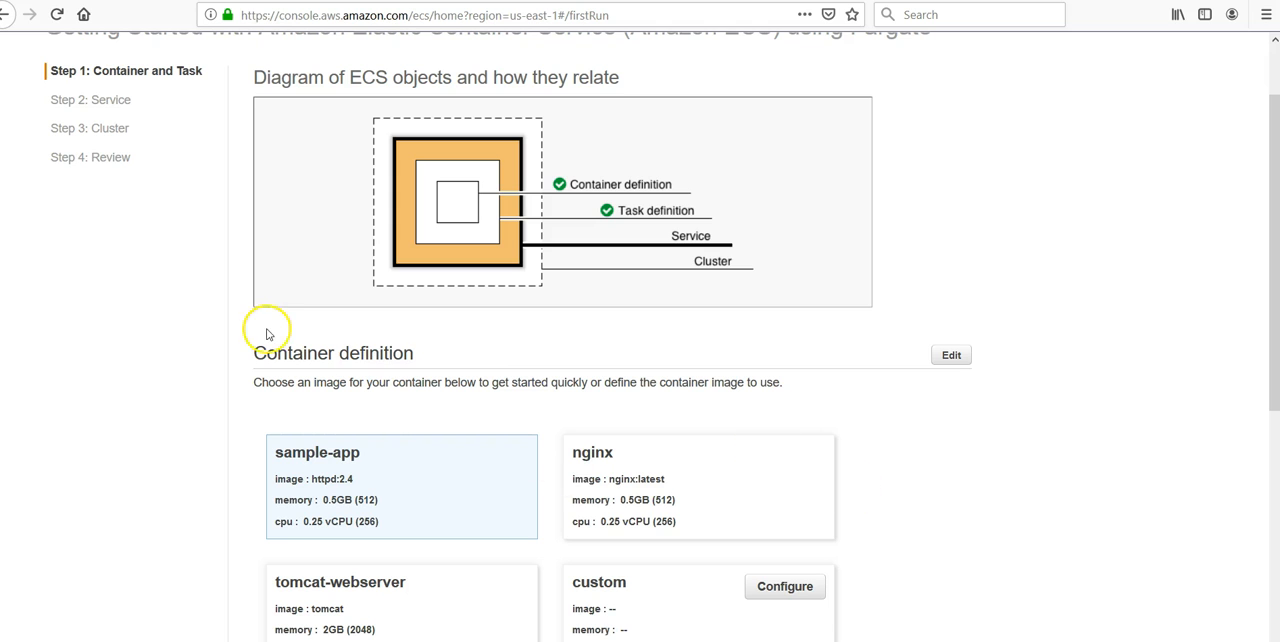
- Keep the sample-app container and the default first-run-task-definition, and continue to the service definition
{"action": "scroll", "coordinate": [262, 493], "scroll_direction": "down", "scroll_amount": 1}
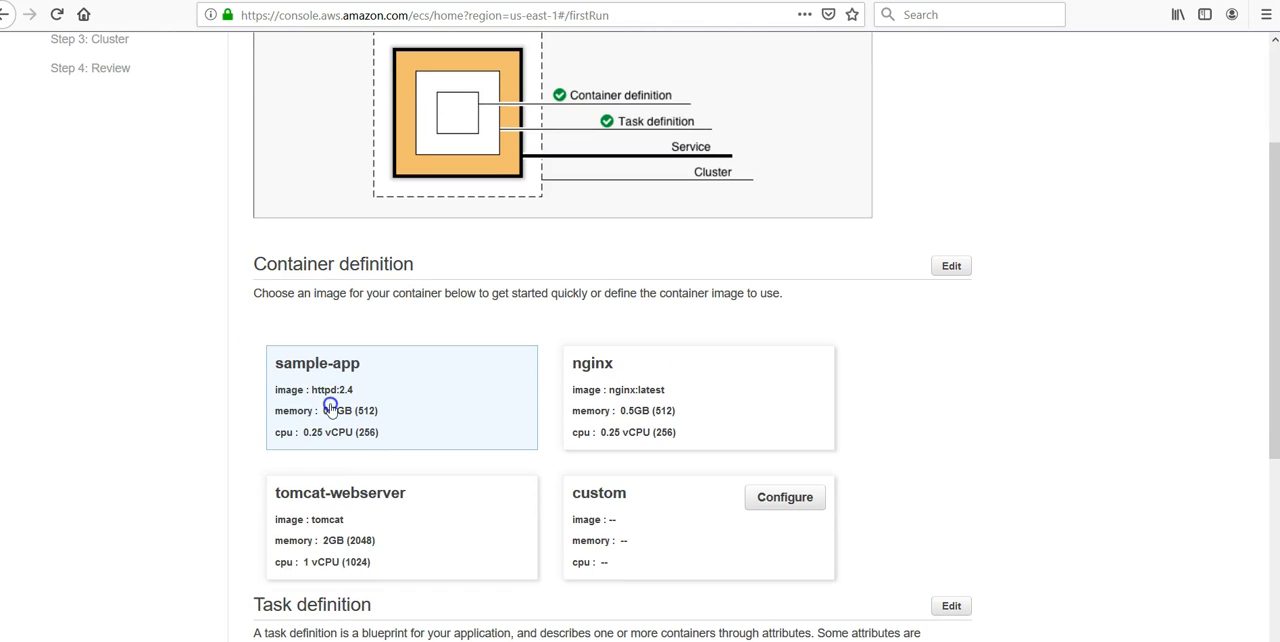
{"action": "scroll", "coordinate": [1138, 354], "scroll_direction": "down", "scroll_amount": 3}
{"action": "scroll", "coordinate": [1138, 354], "scroll_direction": "down", "scroll_amount": 2}
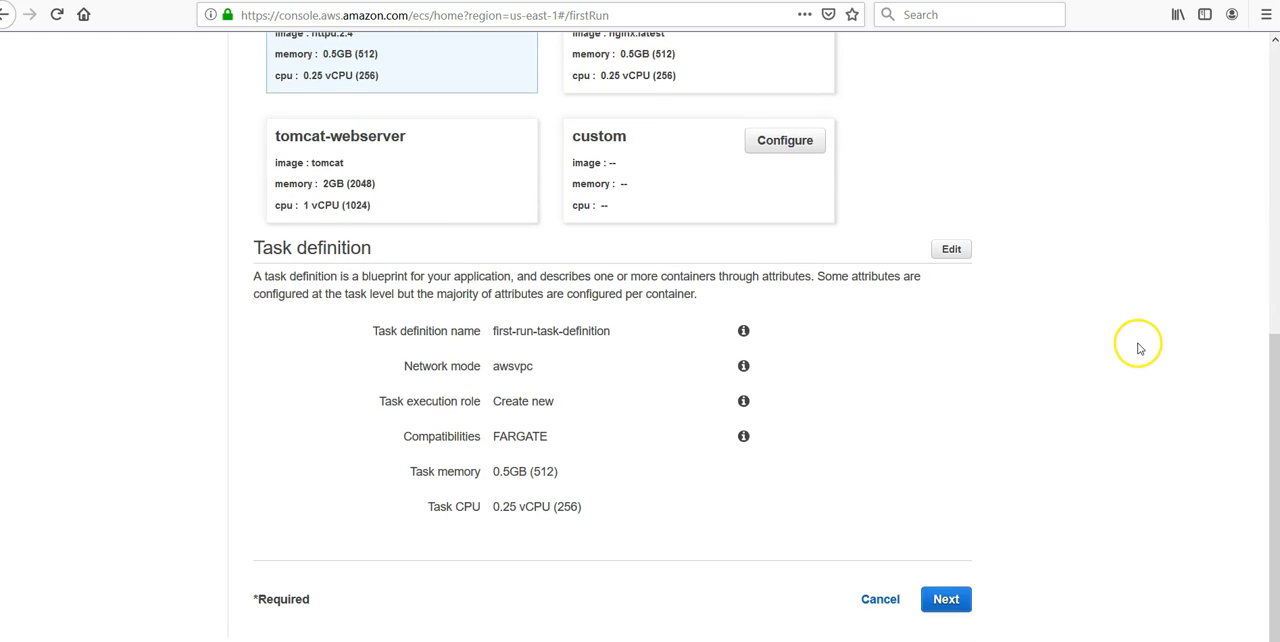
{"action": "left_click_drag", "start_coordinate": [491, 333], "coordinate": [606, 334]}
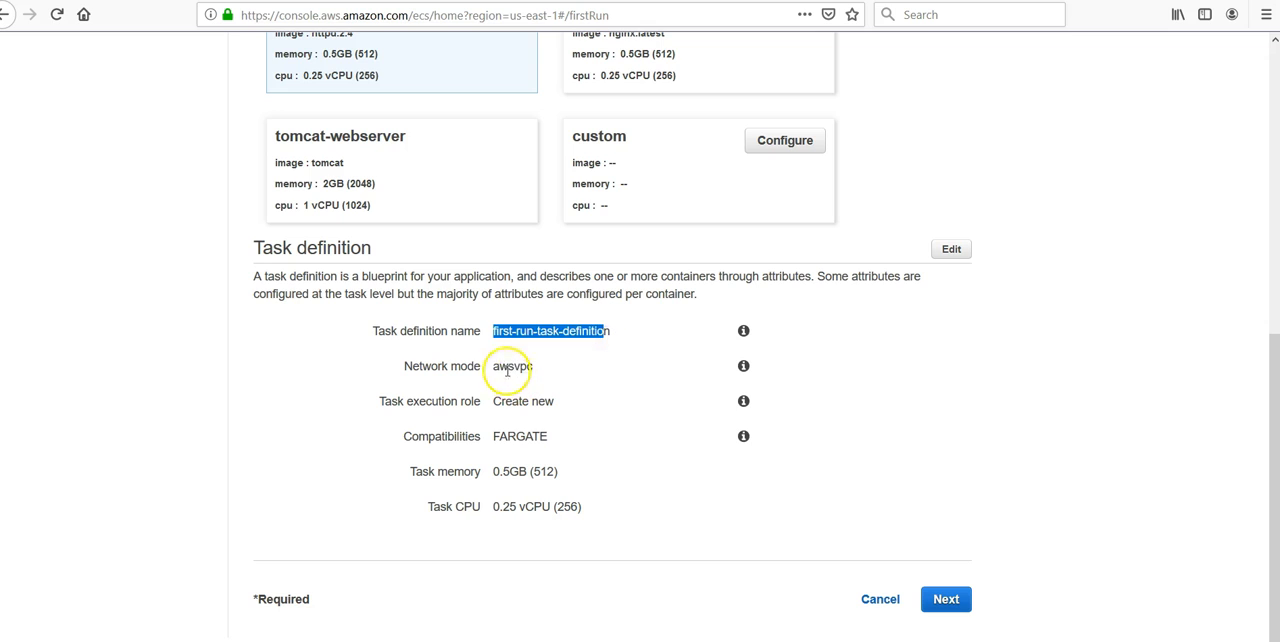
{"action": "left_click", "coordinate": [498, 363]}
{"action": "left_click_drag", "start_coordinate": [498, 363], "coordinate": [543, 364]}
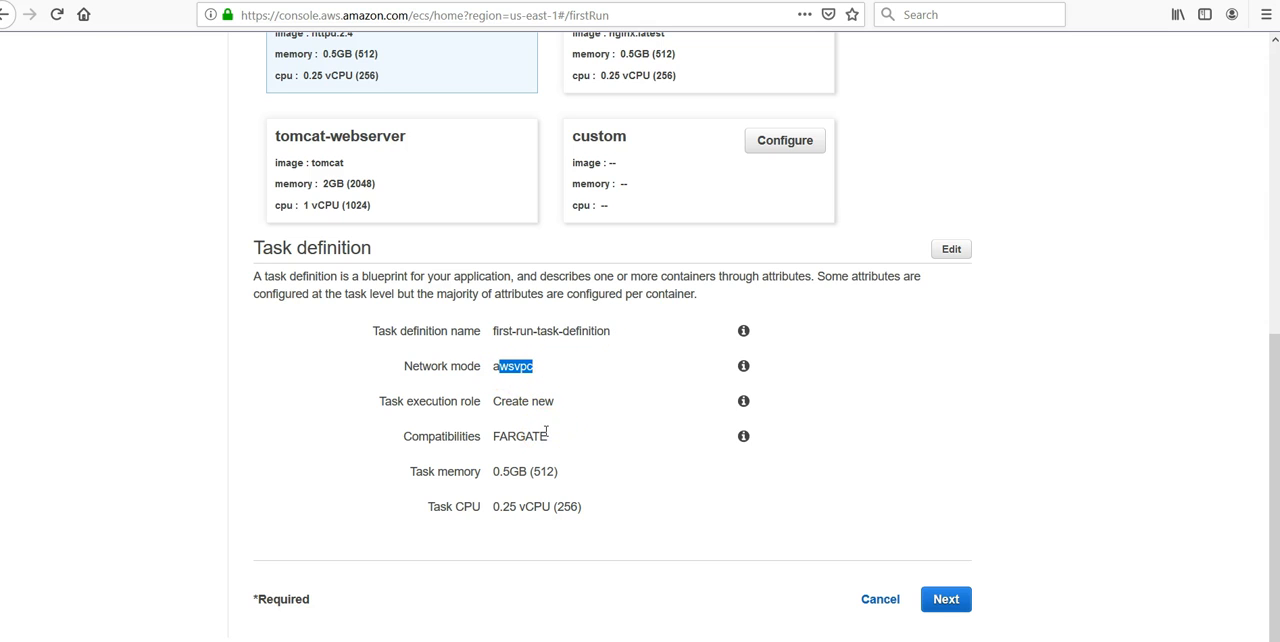
{"action": "scroll", "coordinate": [1112, 468], "scroll_direction": "up", "scroll_amount": 5}
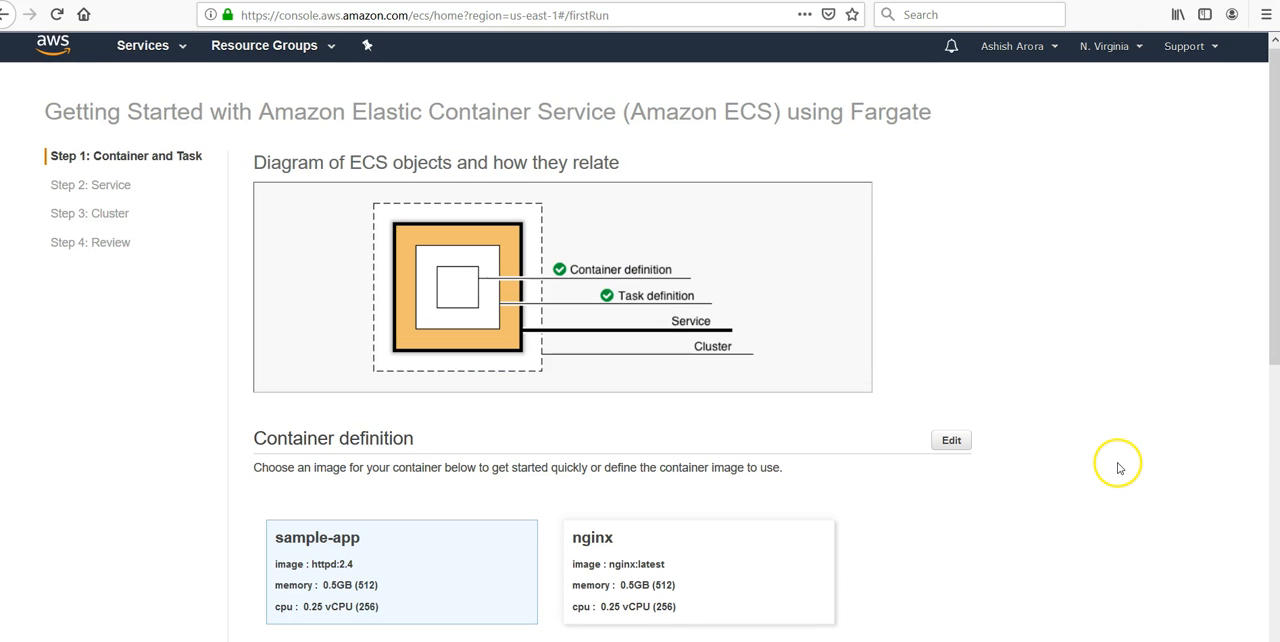
{"action": "scroll", "coordinate": [1117, 467], "scroll_direction": "down", "scroll_amount": 3}
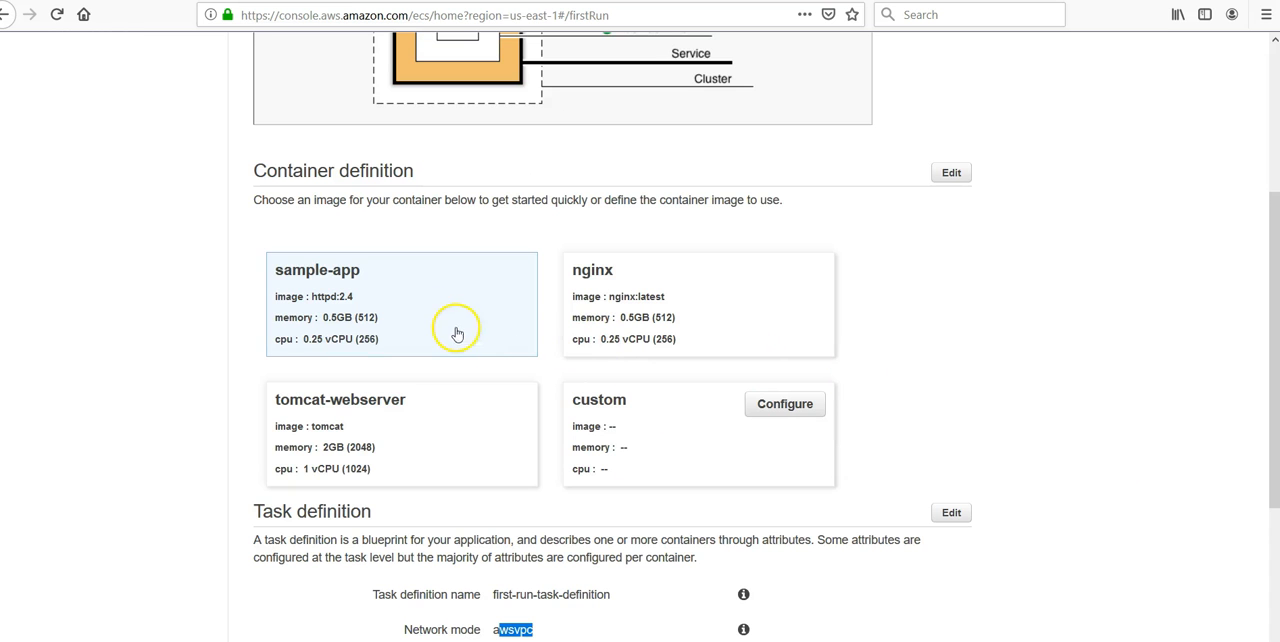
{"action": "scroll", "coordinate": [429, 317], "scroll_direction": "up", "scroll_amount": 3}
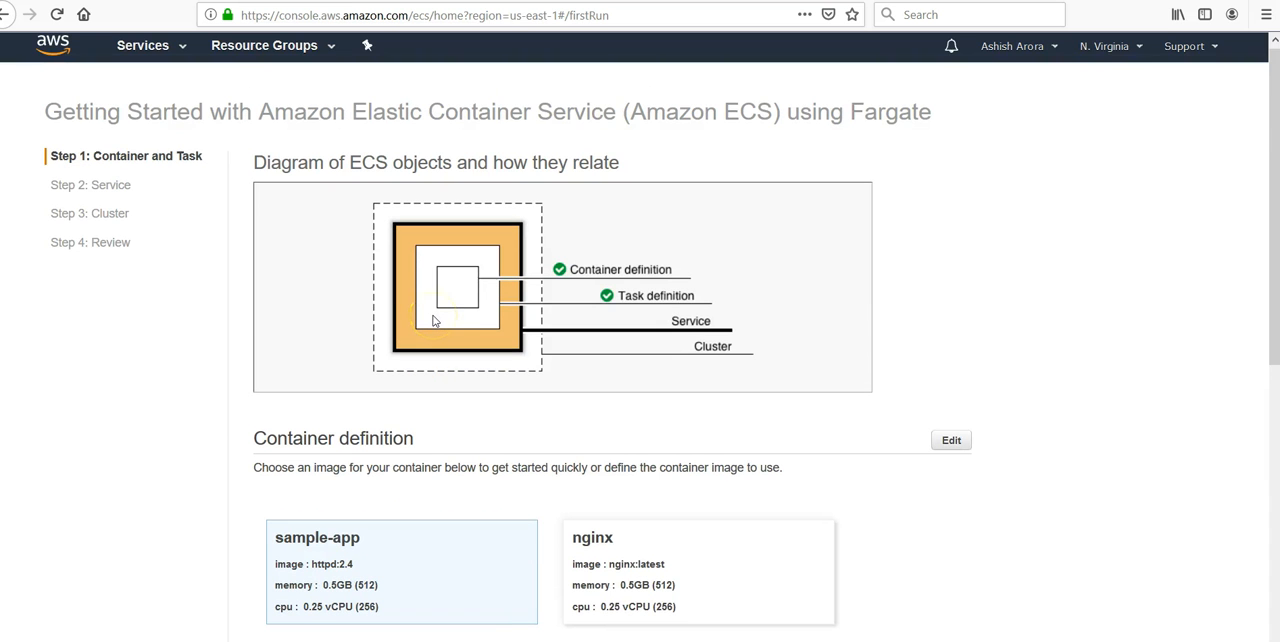
{"action": "scroll", "coordinate": [894, 508], "scroll_direction": "down", "scroll_amount": 5}
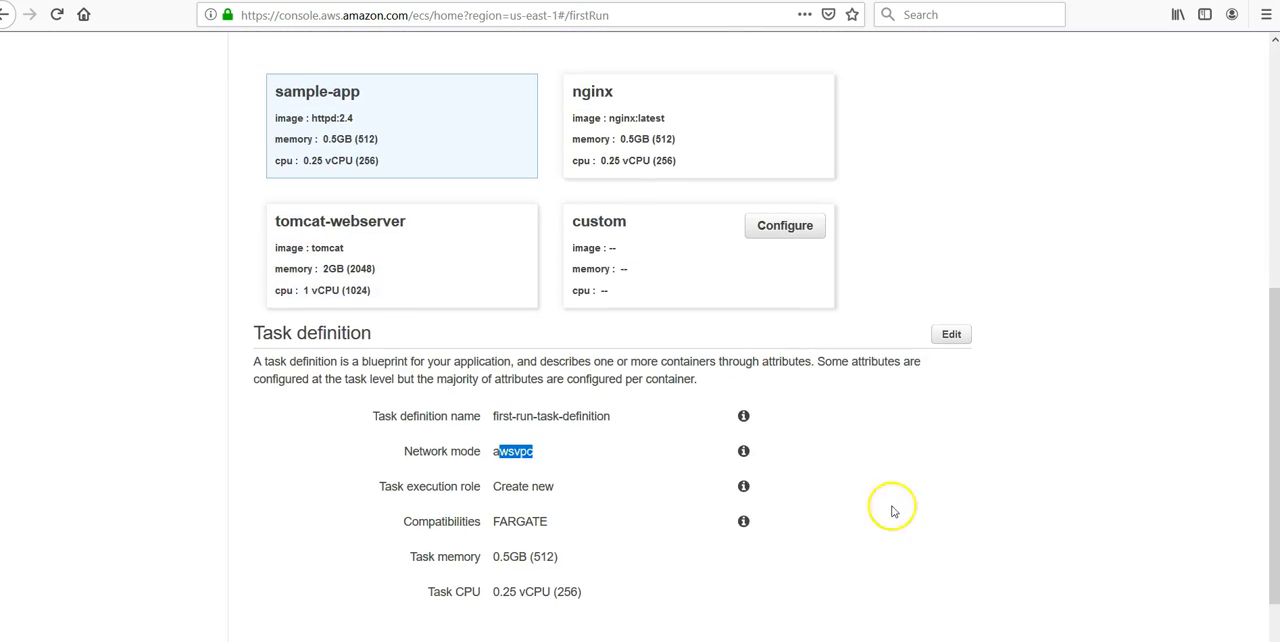
{"action": "left_click", "coordinate": [960, 590]}
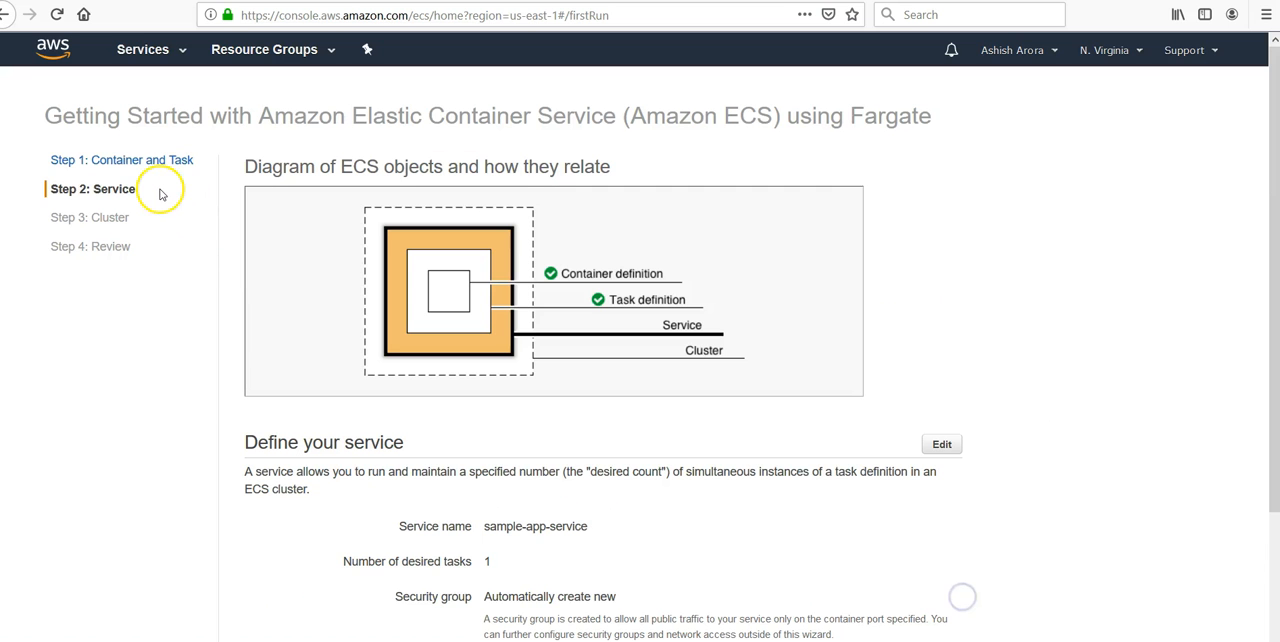
- Set the service's load balancer type to Application Load Balancer and continue to the cluster configuration
{"action": "scroll", "coordinate": [680, 448], "scroll_direction": "down", "scroll_amount": 2}
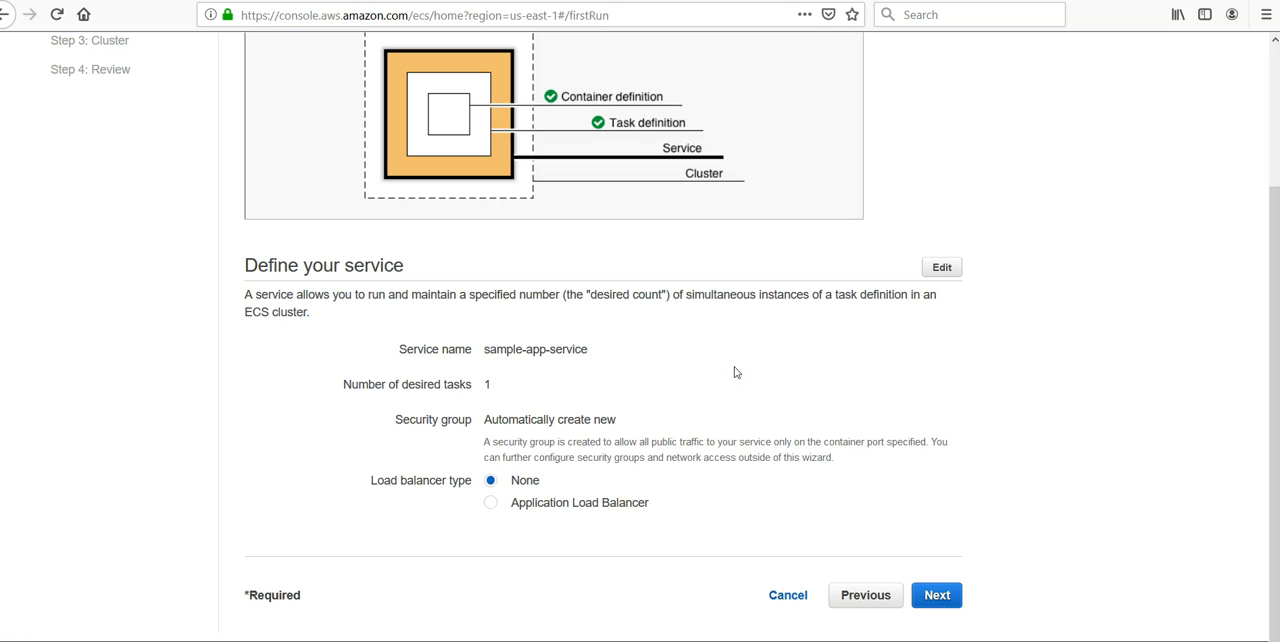
{"action": "double_click", "coordinate": [480, 384]}
{"action": "left_click", "coordinate": [479, 387]}
{"action": "left_click", "coordinate": [520, 502]}
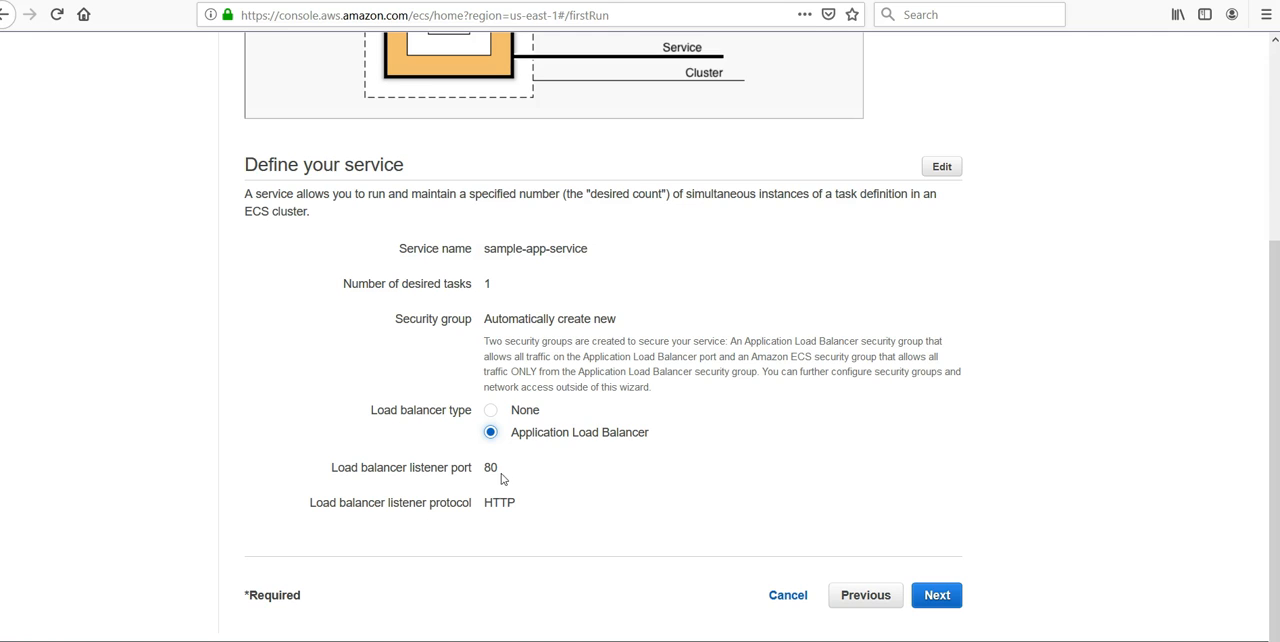
{"action": "left_click_drag", "start_coordinate": [500, 471], "coordinate": [474, 466]}
{"action": "left_click_drag", "start_coordinate": [520, 518], "coordinate": [478, 503]}
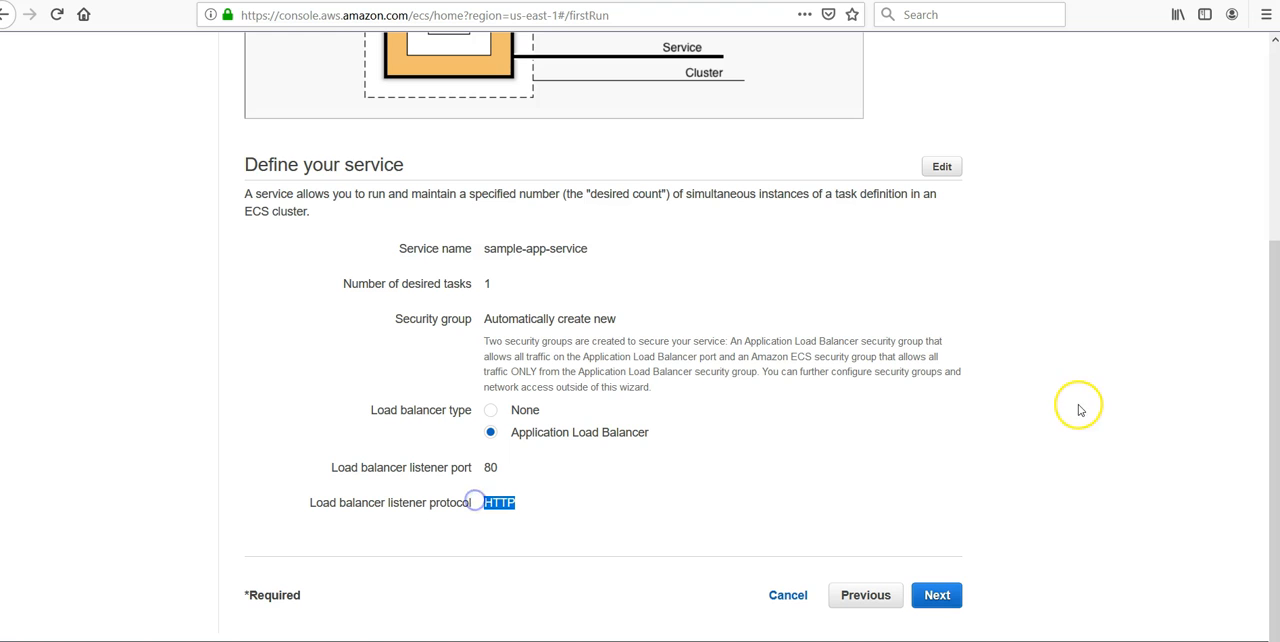
{"action": "left_click", "coordinate": [948, 596]}
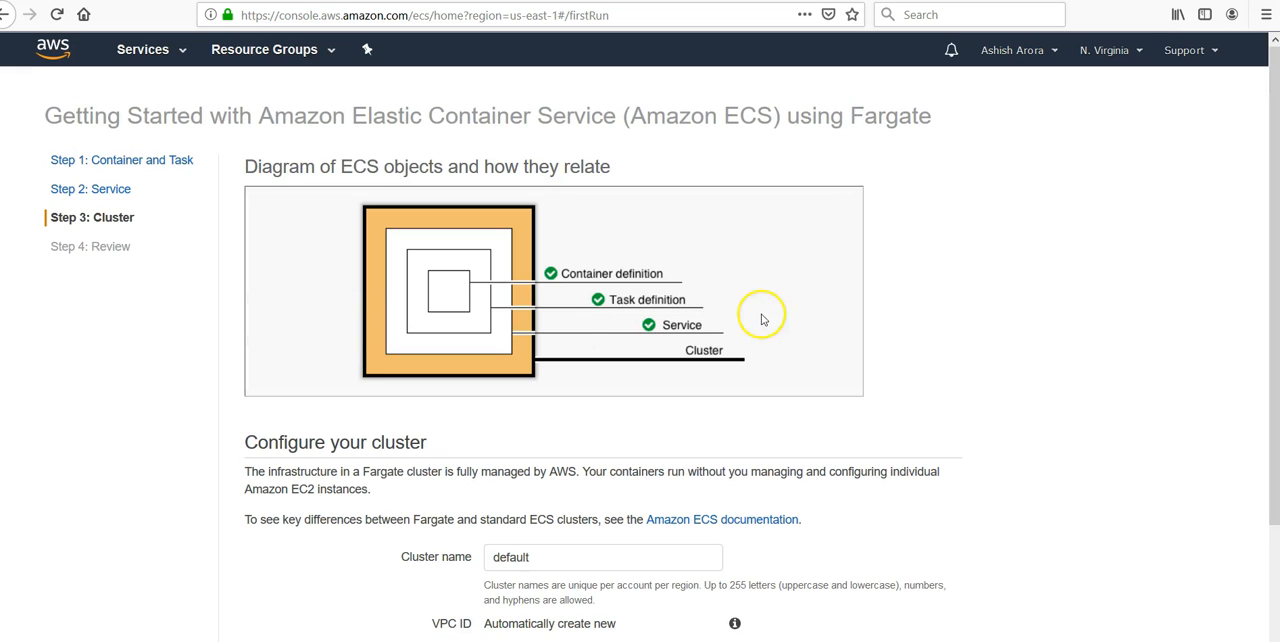
- Create the service with the default cluster name and network settings, and open the created service's page
{"action": "scroll", "coordinate": [849, 234], "scroll_direction": "down", "scroll_amount": 2}
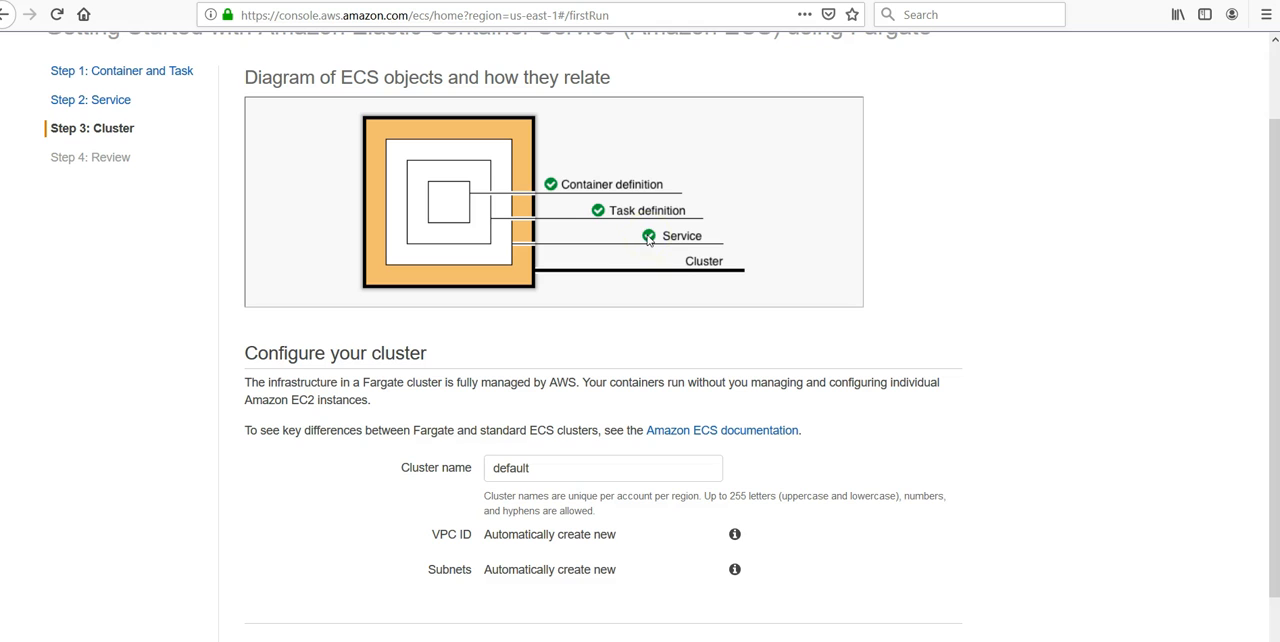
{"action": "scroll", "coordinate": [680, 271], "scroll_direction": "down", "scroll_amount": 1}
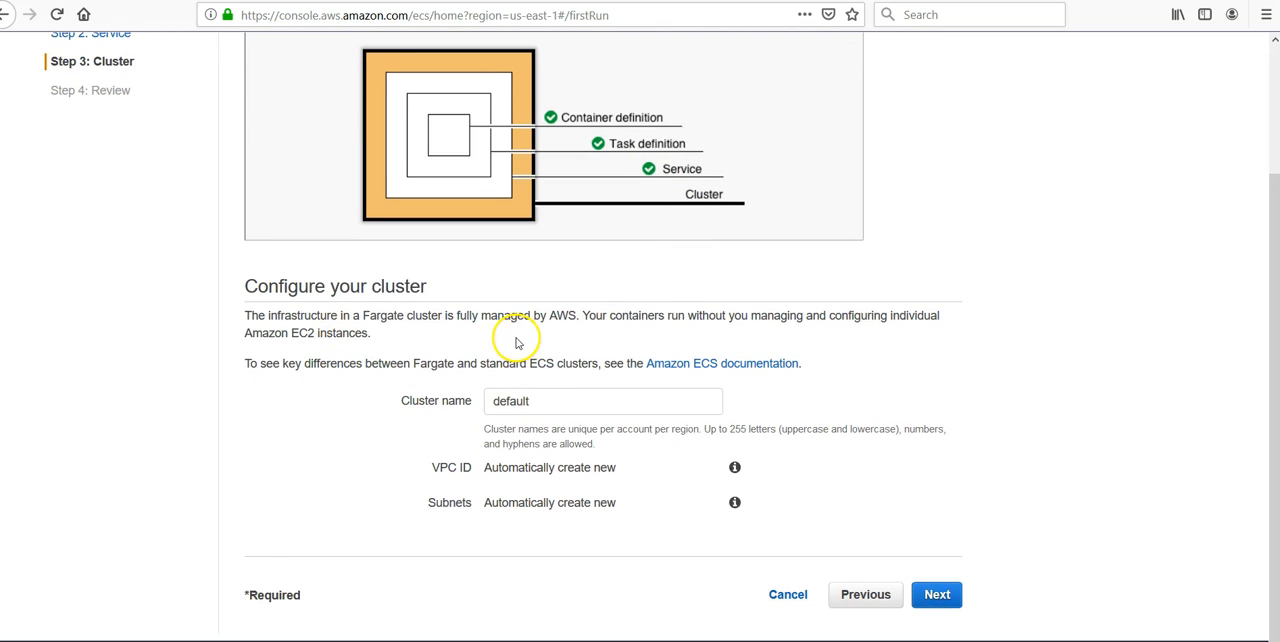
{"action": "left_click_drag", "start_coordinate": [590, 315], "coordinate": [531, 316]}
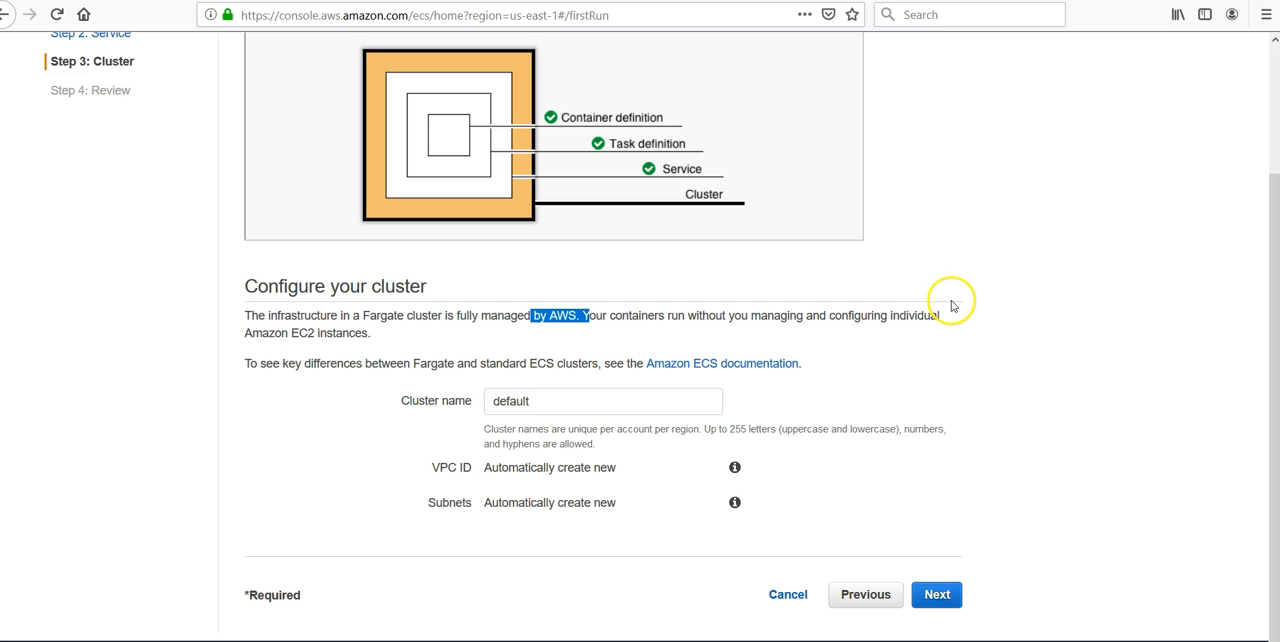
{"action": "left_click", "coordinate": [1052, 373]}
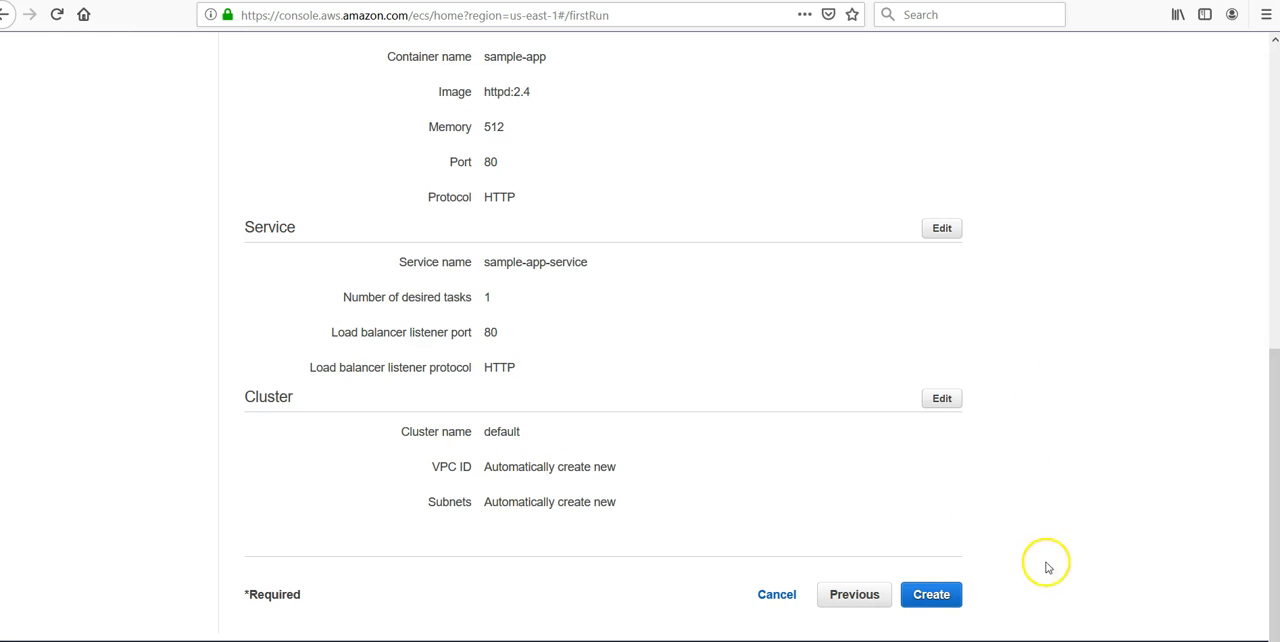
{"action": "left_click", "coordinate": [940, 597]}
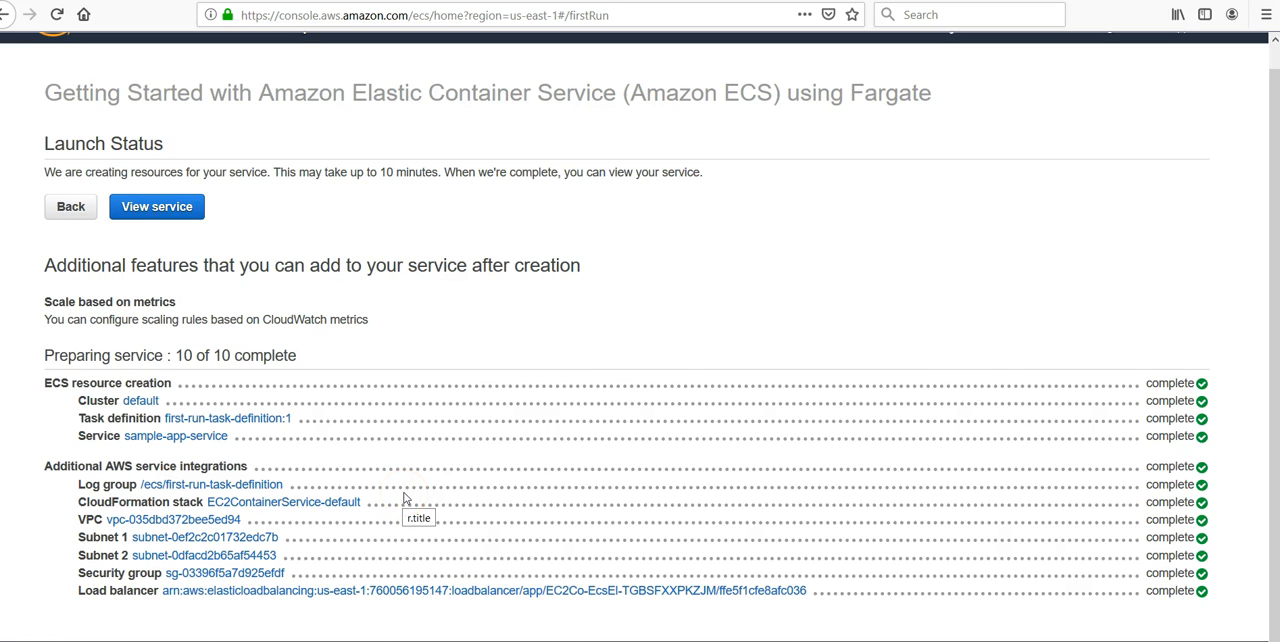
{"action": "left_click", "coordinate": [157, 206]}
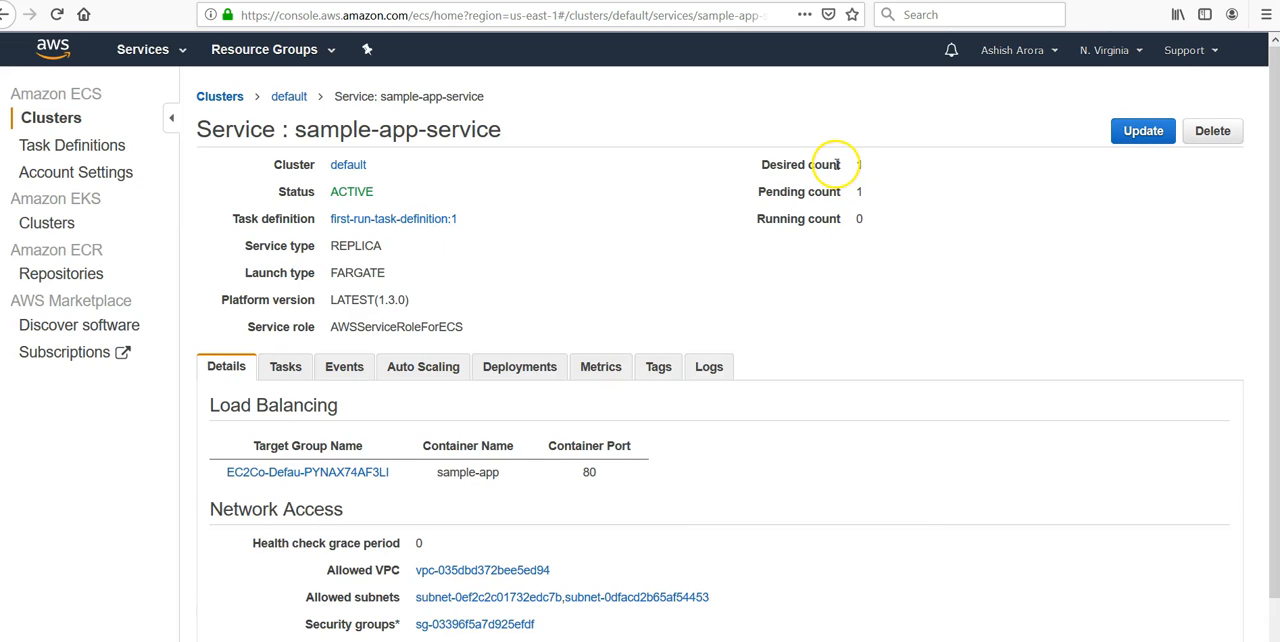
- Examine the service's update form, including its task definition, number of tasks and healthy percentages, without changing anything
{"action": "left_click", "coordinate": [1144, 130]}
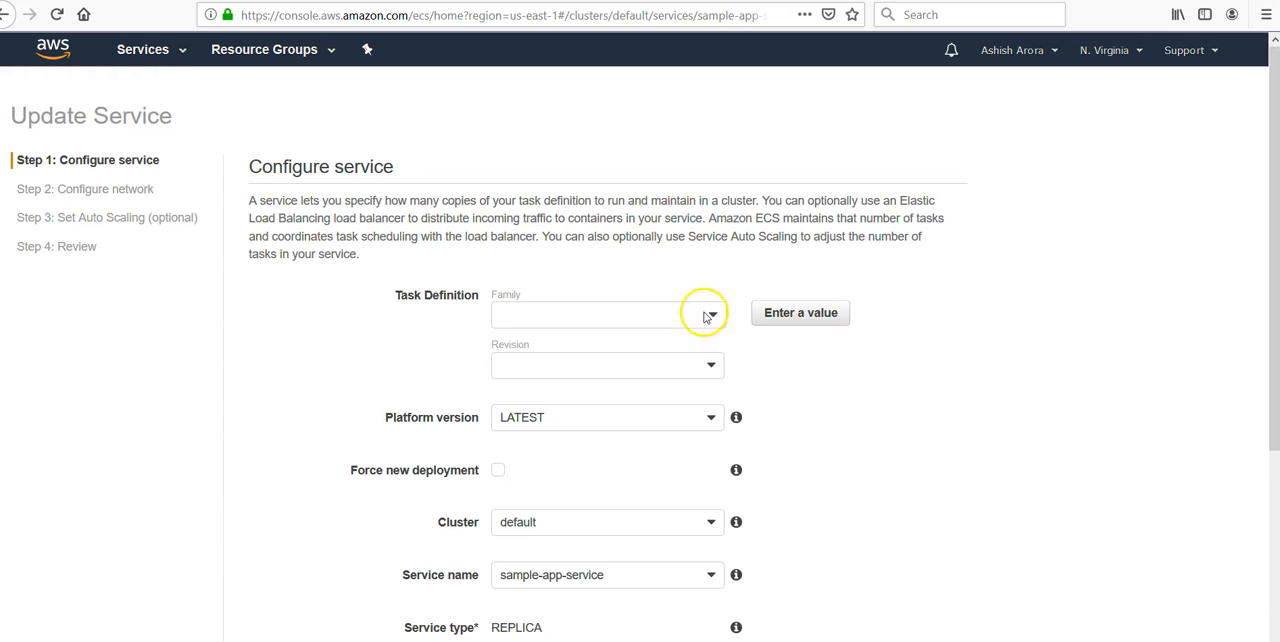
{"action": "left_click", "coordinate": [706, 315]}
{"action": "left_click", "coordinate": [799, 396]}
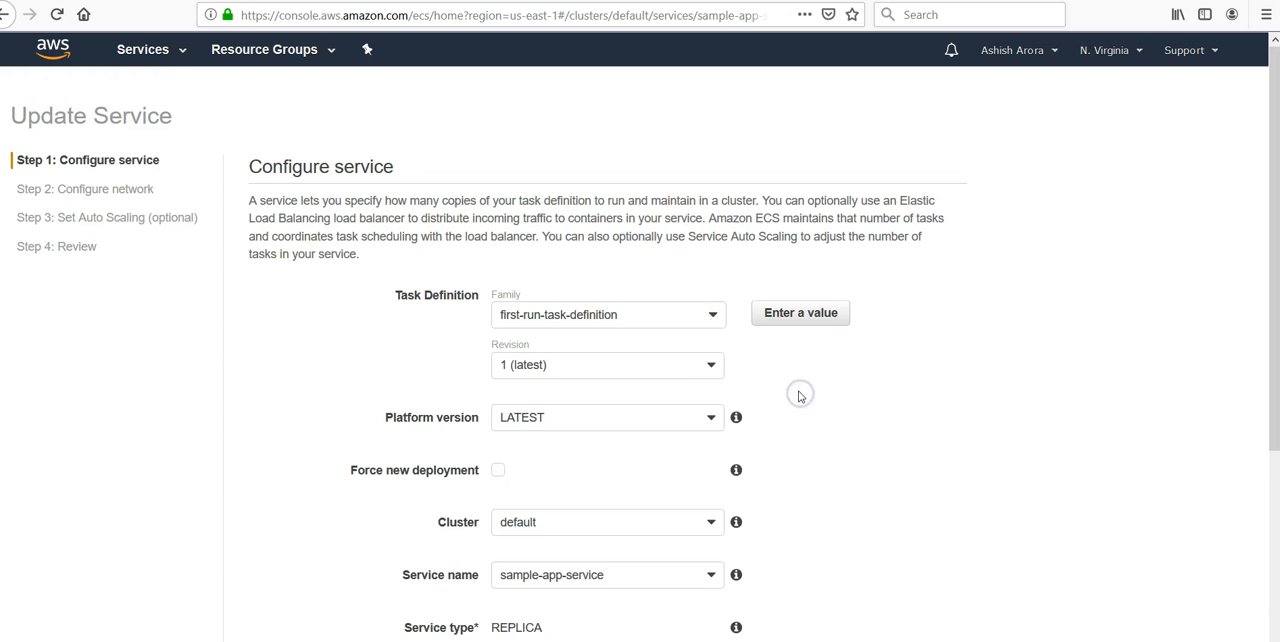
{"action": "scroll", "coordinate": [799, 399], "scroll_direction": "down", "scroll_amount": 3}
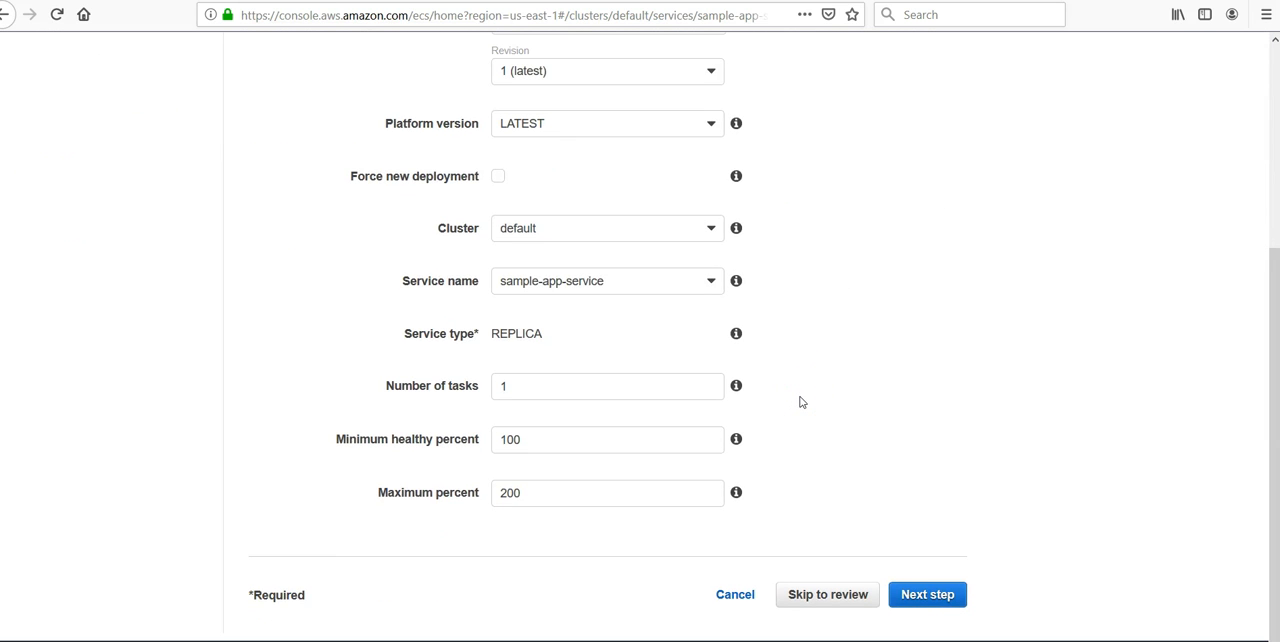
{"action": "scroll", "coordinate": [805, 402], "scroll_direction": "up", "scroll_amount": 3}
{"action": "scroll", "coordinate": [811, 403], "scroll_direction": "down", "scroll_amount": 3}
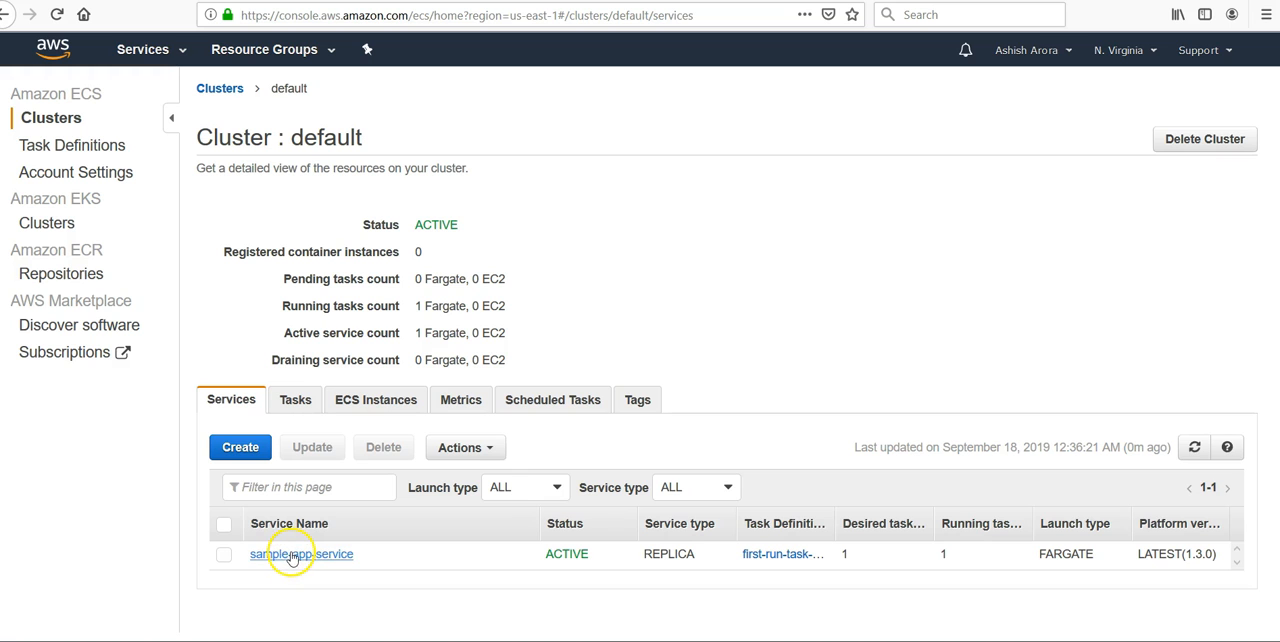
- Refresh the service information and reopen sample-app-service to check its task counts and load balancing details
{"action": "key", "text": "F5"}
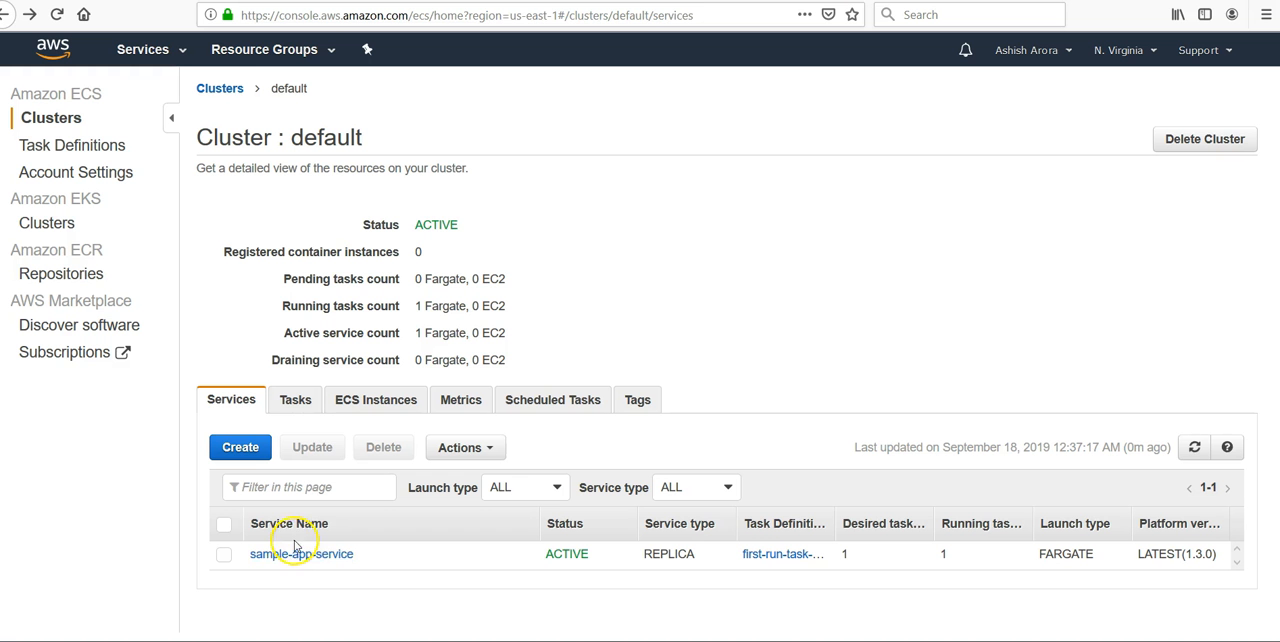
{"action": "left_click", "coordinate": [302, 555]}
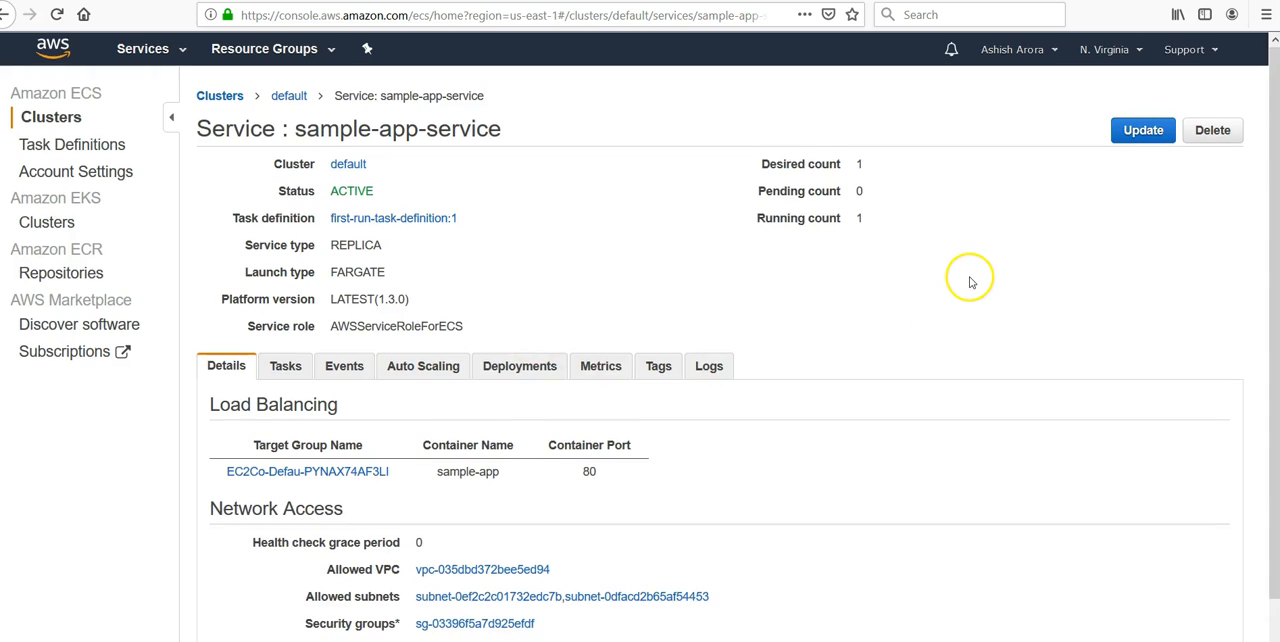
{"action": "scroll", "coordinate": [969, 283], "scroll_direction": "down", "scroll_amount": 1}
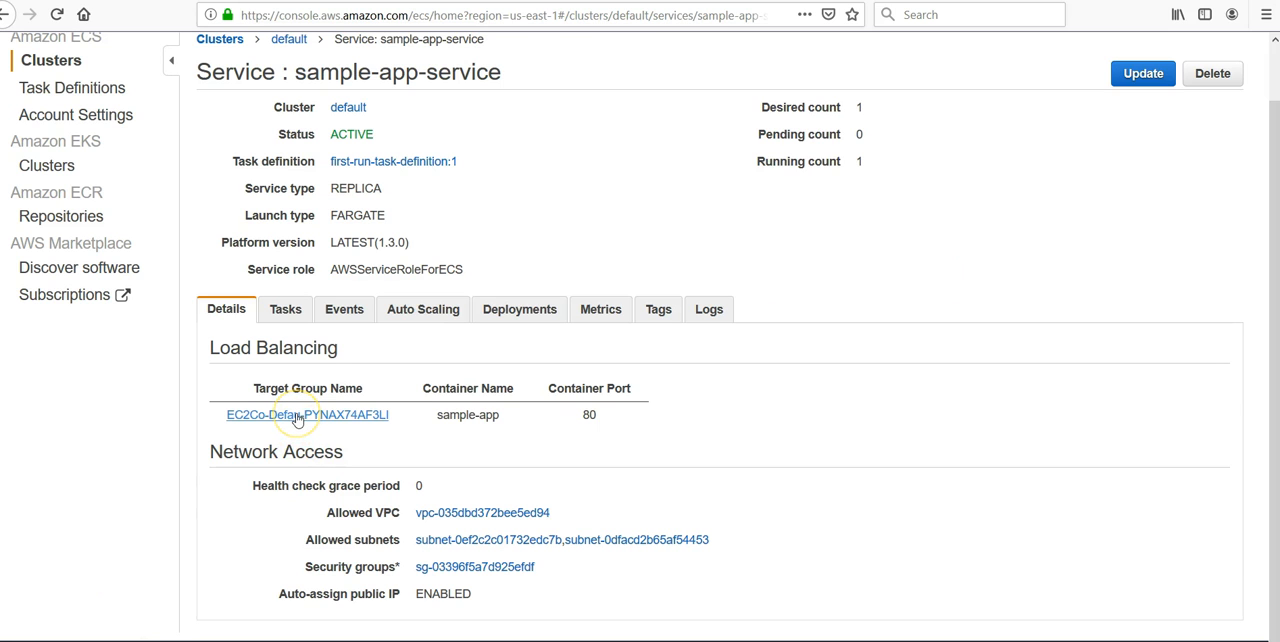
- Check the listeners of the service's load balancer and copy the load balancer's DNS name
{"action": "scroll", "coordinate": [615, 465], "scroll_direction": "up", "scroll_amount": 1}
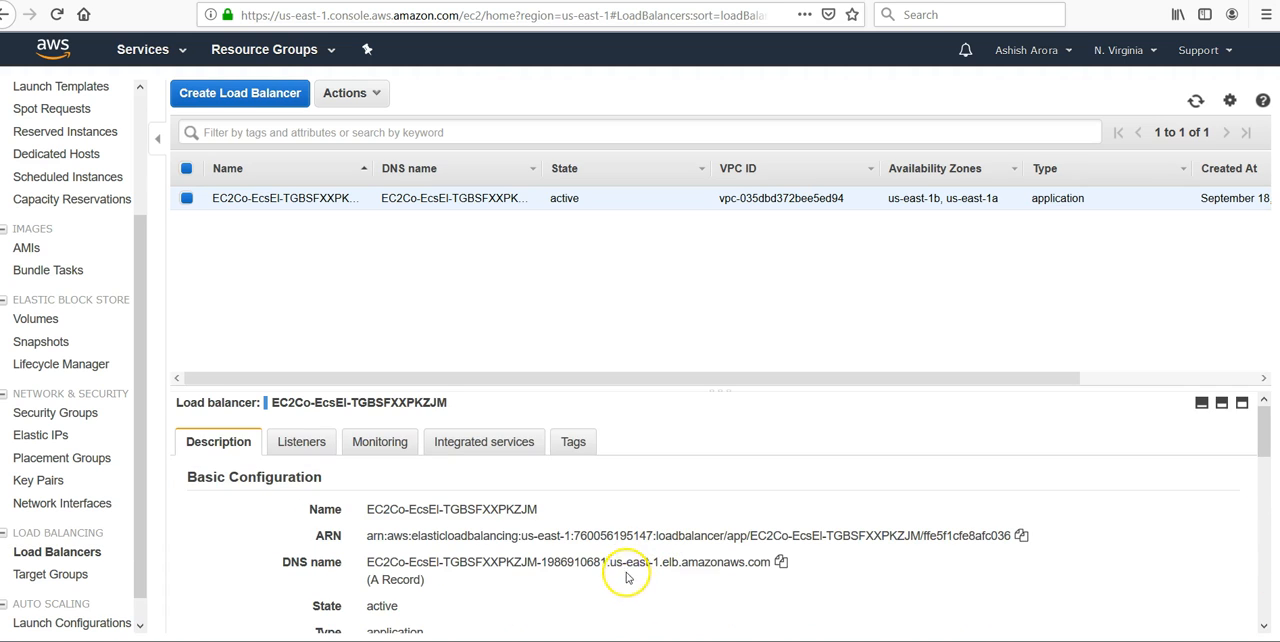
{"action": "triple_click", "coordinate": [625, 562]}
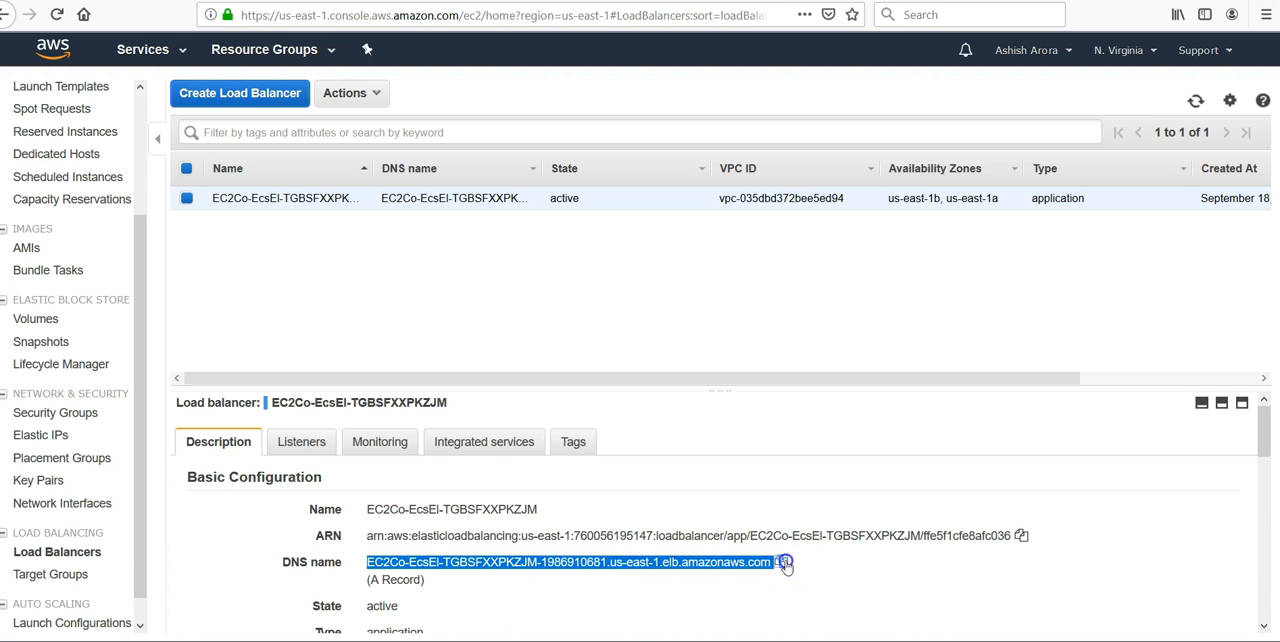
{"action": "left_click", "coordinate": [783, 563]}
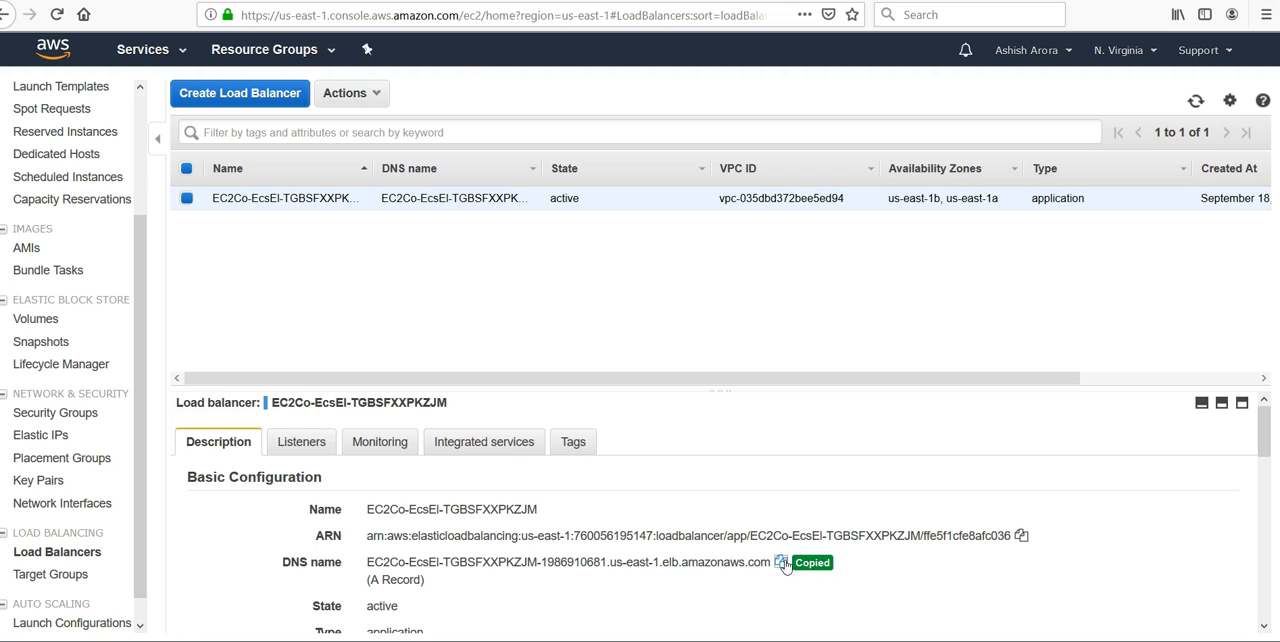
{"action": "left_click", "coordinate": [300, 442]}
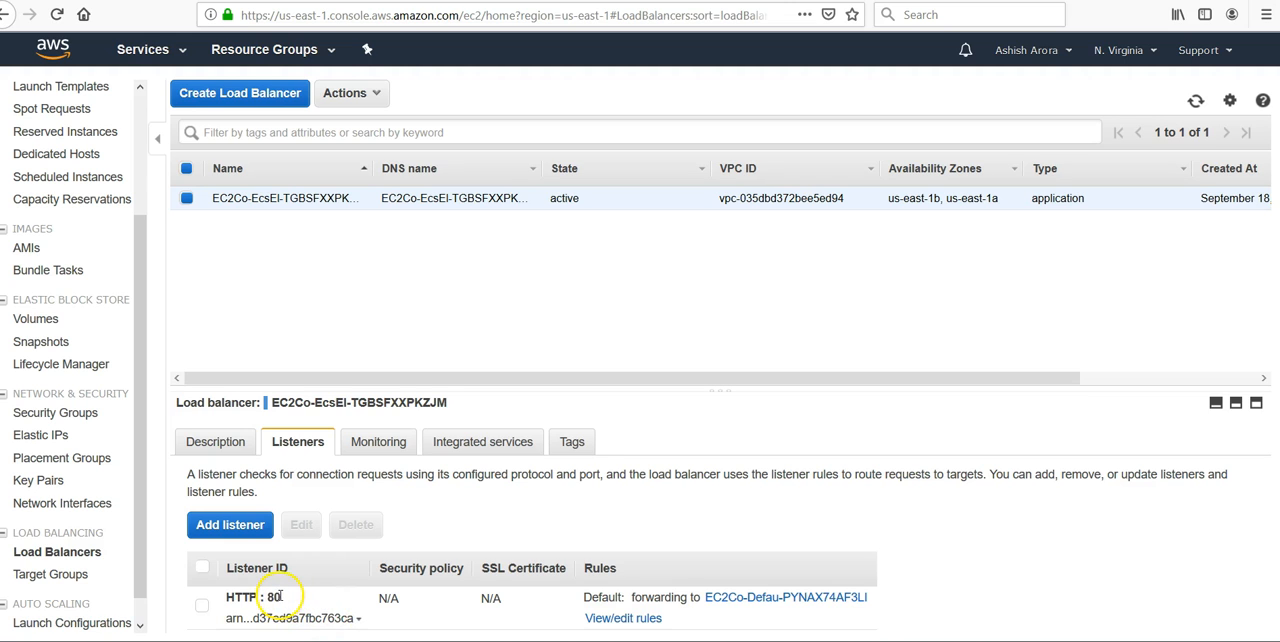
{"action": "left_click", "coordinate": [215, 442]}
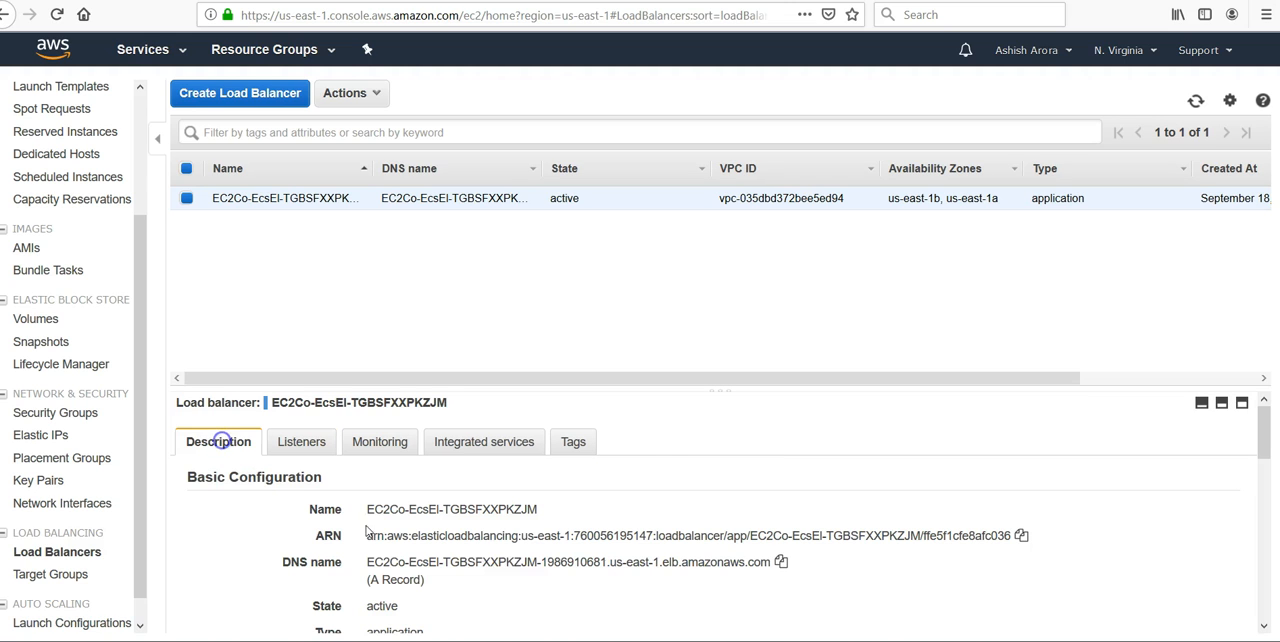
{"action": "left_click", "coordinate": [781, 562]}
- Examine the service's target group, including its registered target's IP address, port, availability zone and health status
{"action": "left_click", "coordinate": [62, 574]}
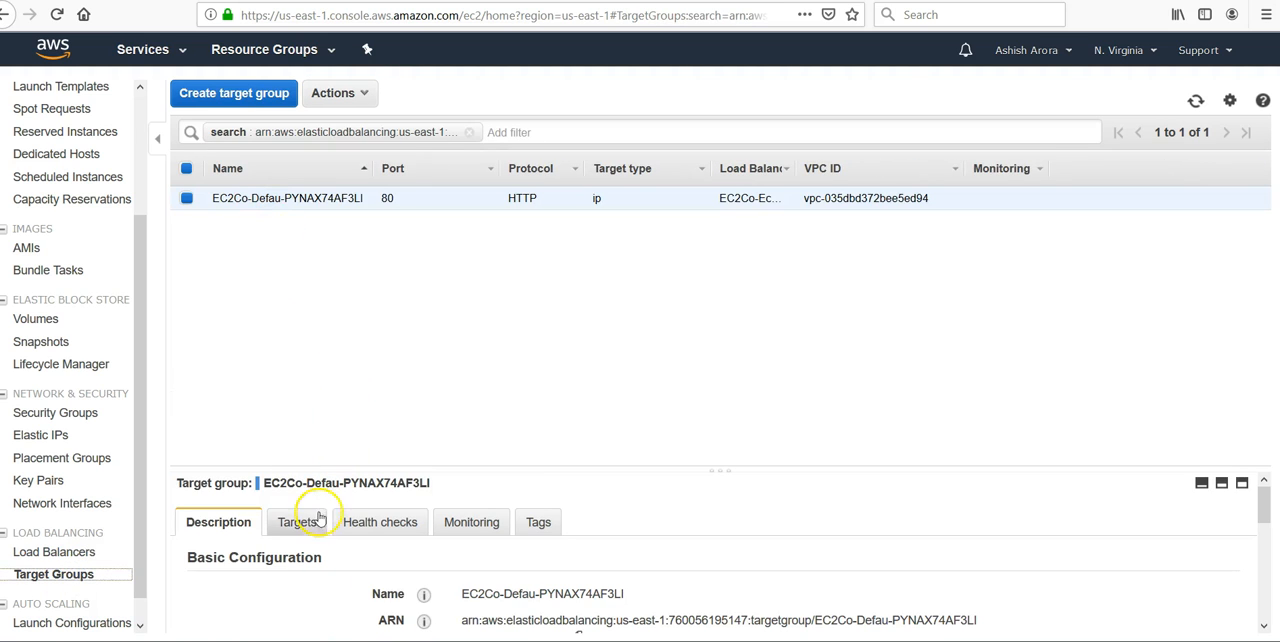
{"action": "left_click", "coordinate": [318, 519]}
{"action": "scroll", "coordinate": [705, 520], "scroll_direction": "down", "scroll_amount": 3}
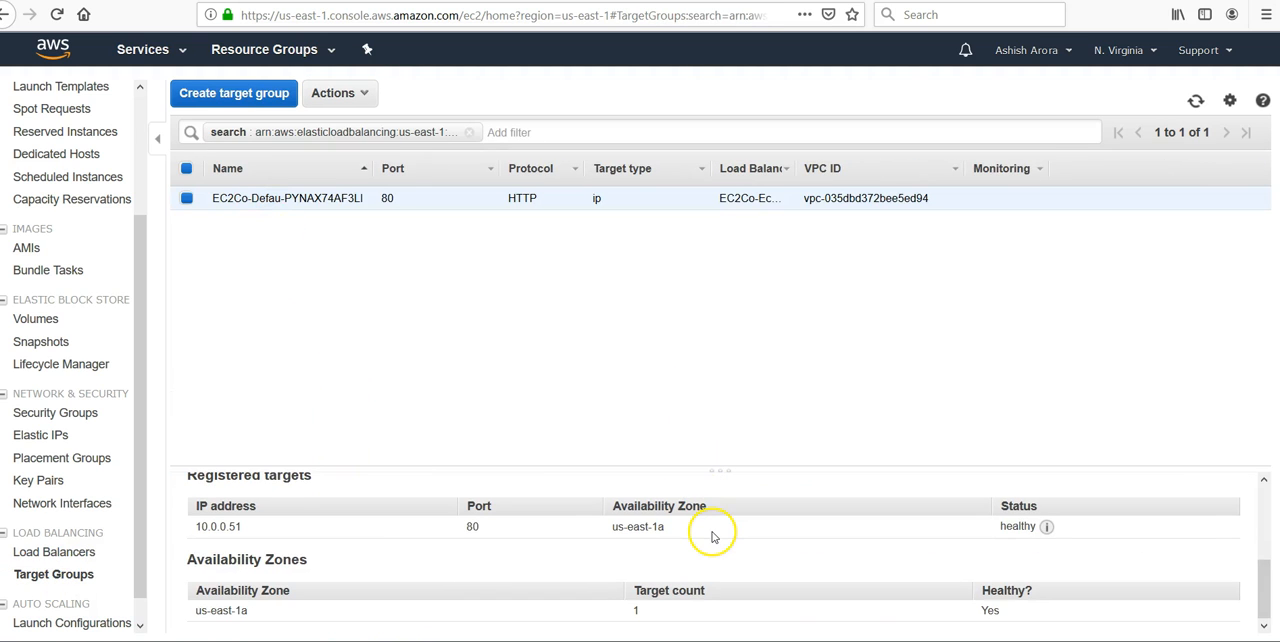
{"action": "left_click_drag", "start_coordinate": [243, 527], "coordinate": [199, 516]}
{"action": "left_click", "coordinate": [199, 516]}
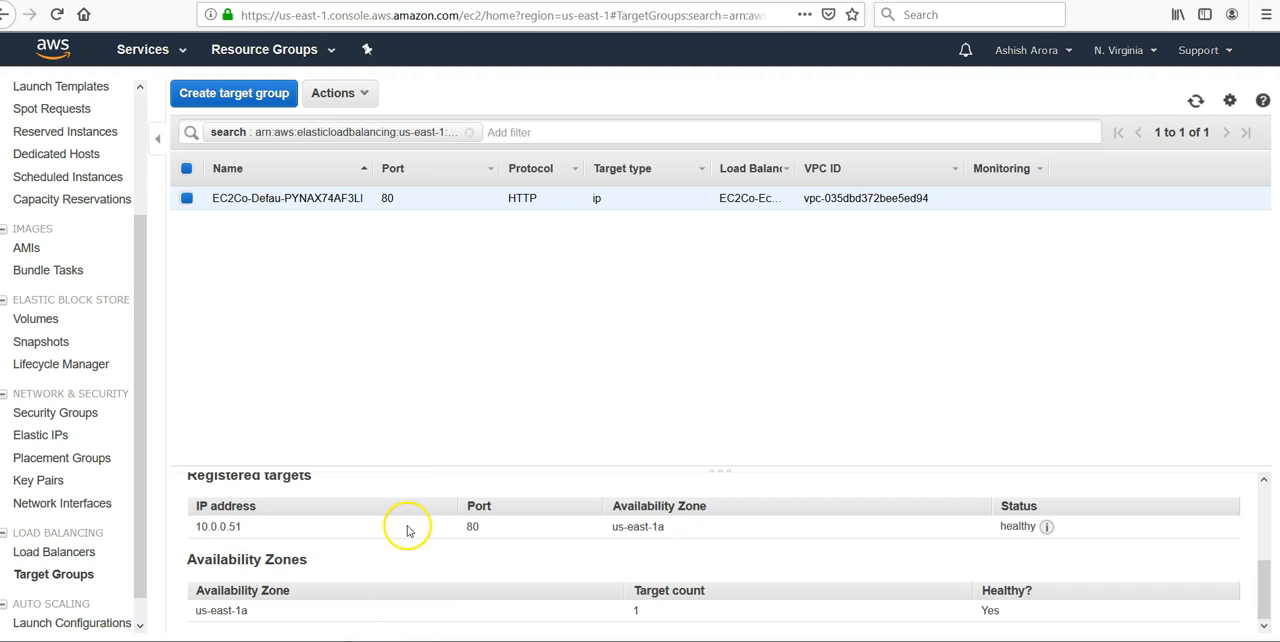
{"action": "scroll", "coordinate": [410, 531], "scroll_direction": "up", "scroll_amount": 3}
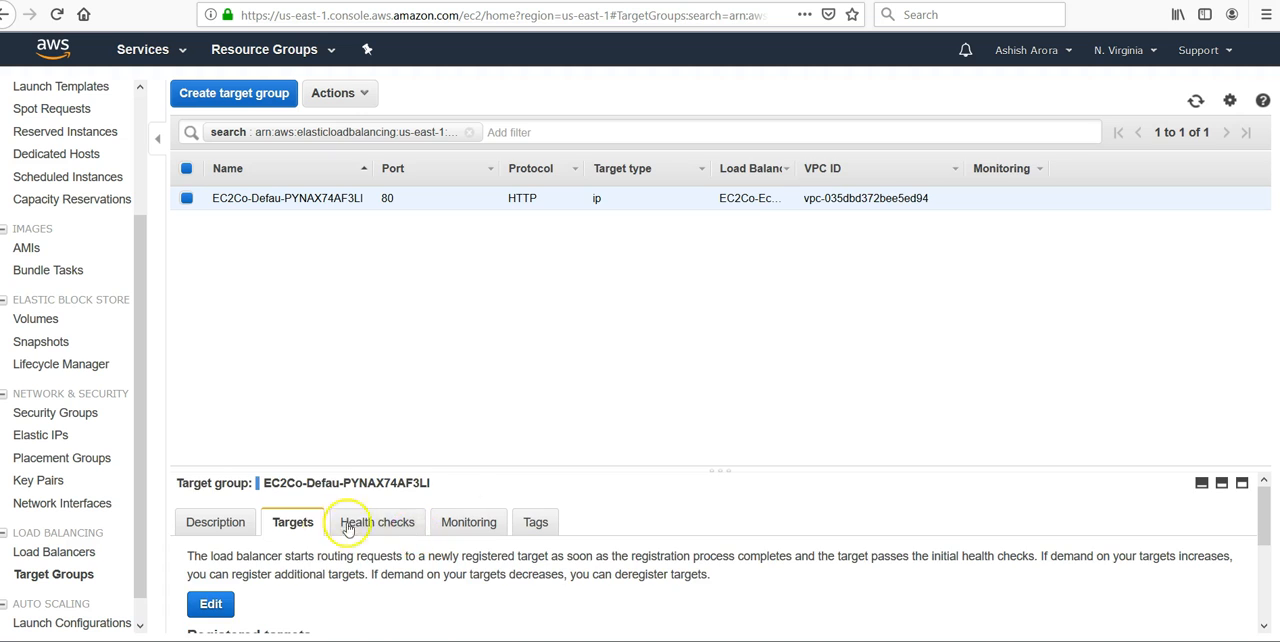
{"action": "scroll", "coordinate": [457, 540], "scroll_direction": "down", "scroll_amount": 3}
- Compare the load balancer's DNS name and basic configuration with the target registered in its target group
{"action": "left_click", "coordinate": [68, 553]}
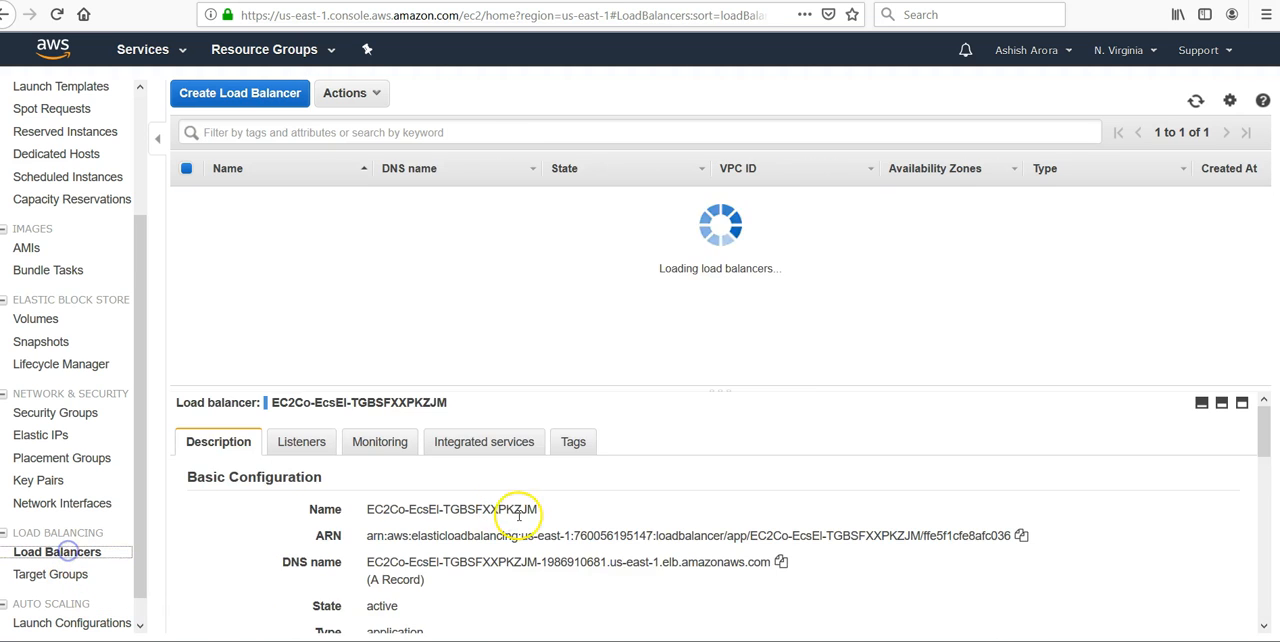
{"action": "scroll", "coordinate": [611, 400], "scroll_direction": "down", "scroll_amount": 3}
{"action": "triple_click", "coordinate": [608, 400]}
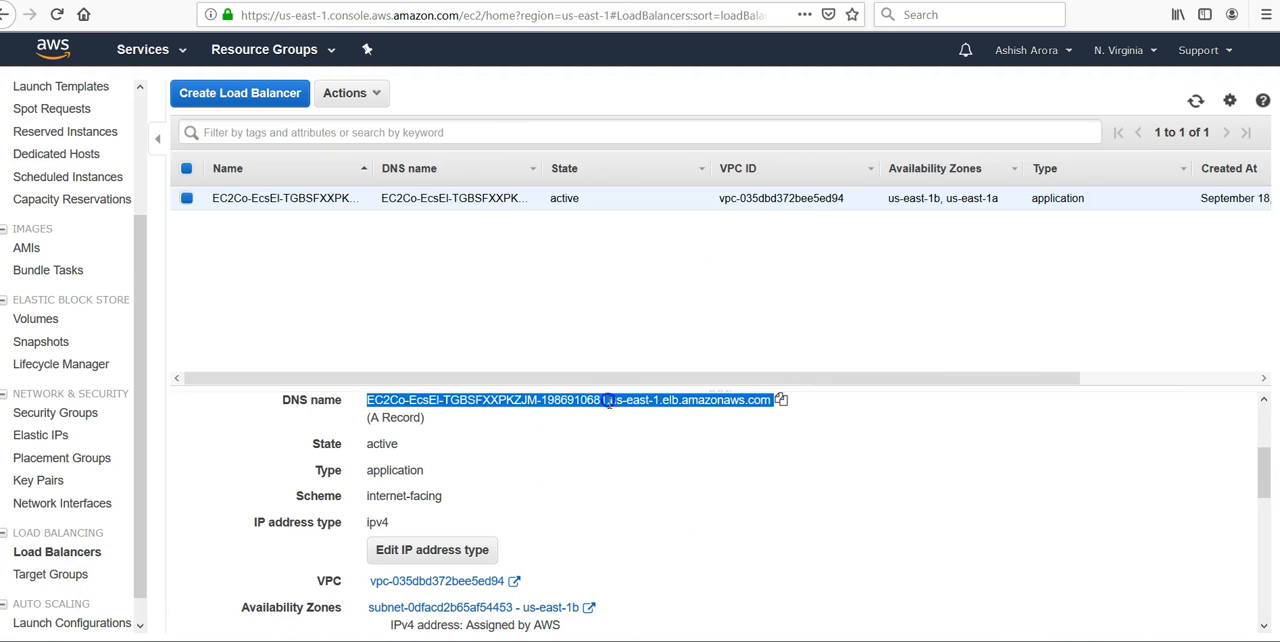
{"action": "scroll", "coordinate": [618, 467], "scroll_direction": "up", "scroll_amount": 4}
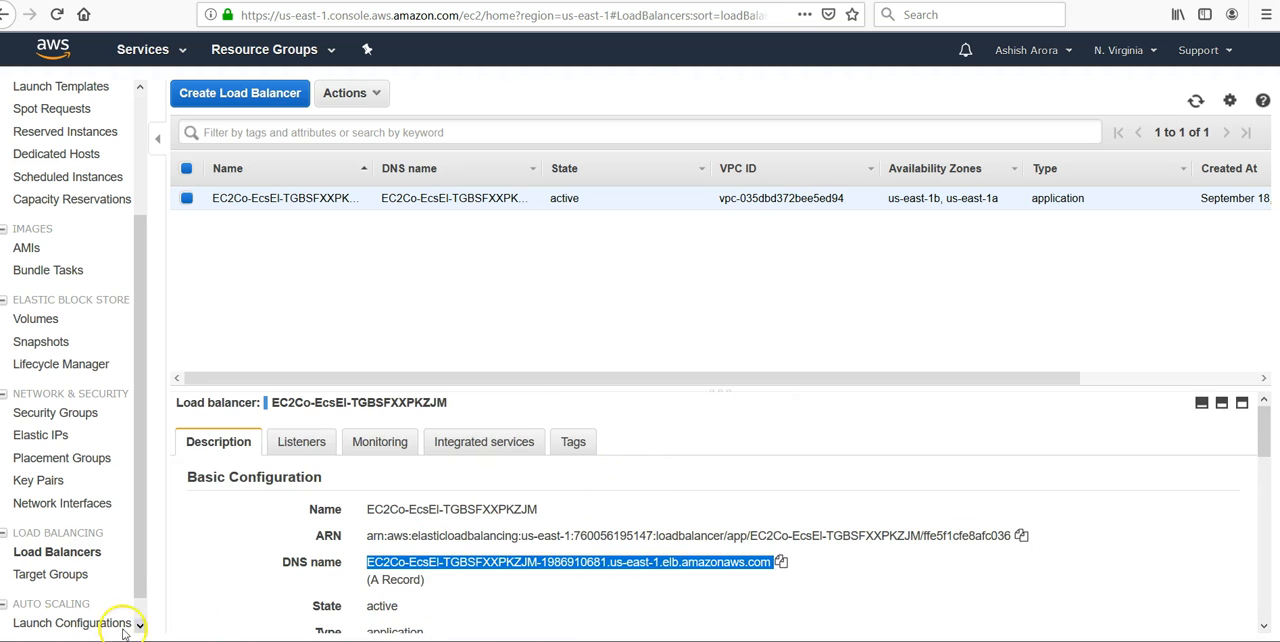
{"action": "left_click", "coordinate": [52, 575]}
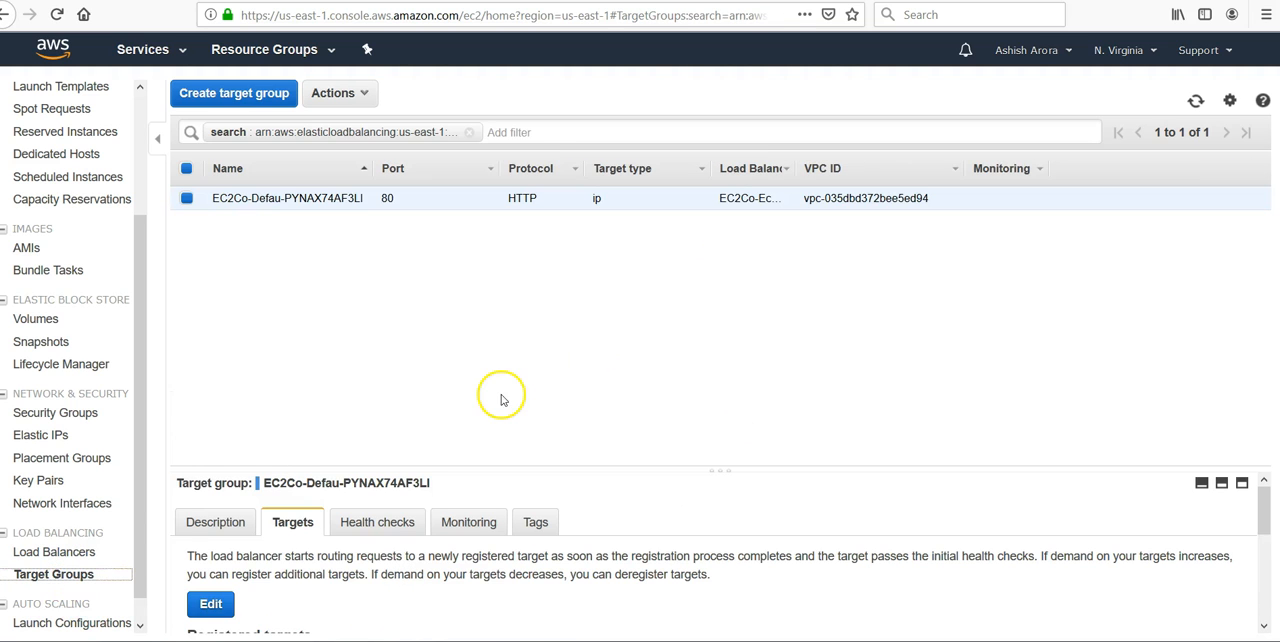
{"action": "scroll", "coordinate": [251, 599], "scroll_direction": "down", "scroll_amount": 4}
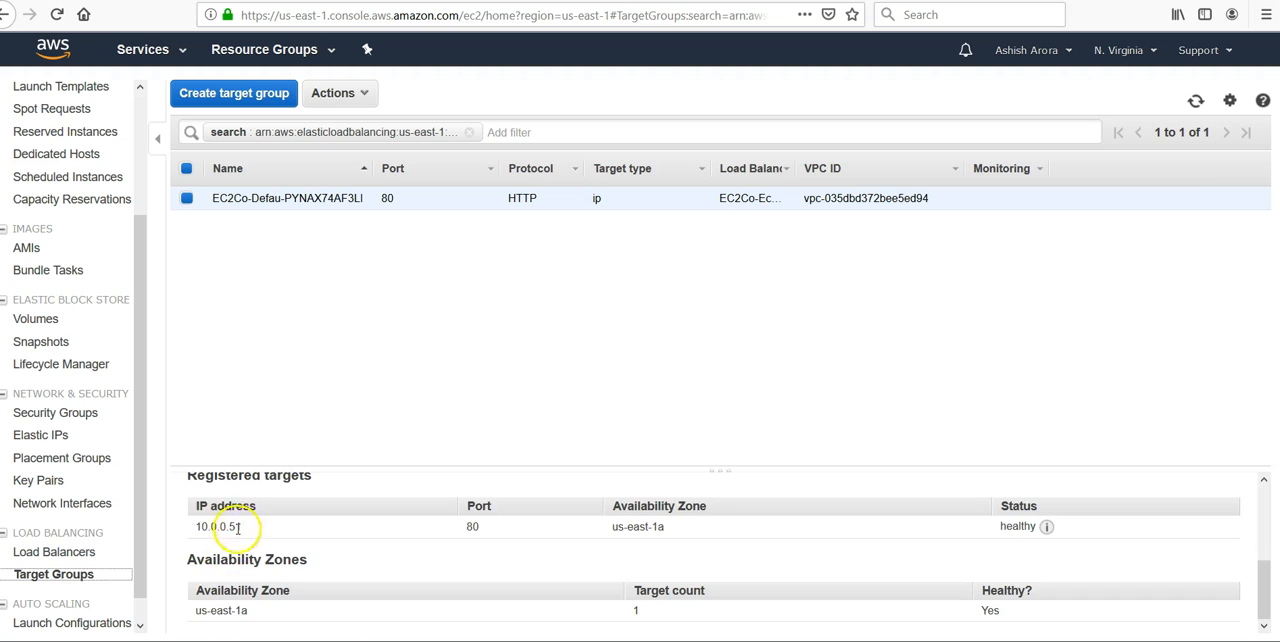
{"action": "scroll", "coordinate": [235, 540], "scroll_direction": "up", "scroll_amount": 4}
{"action": "left_click", "coordinate": [211, 604]}
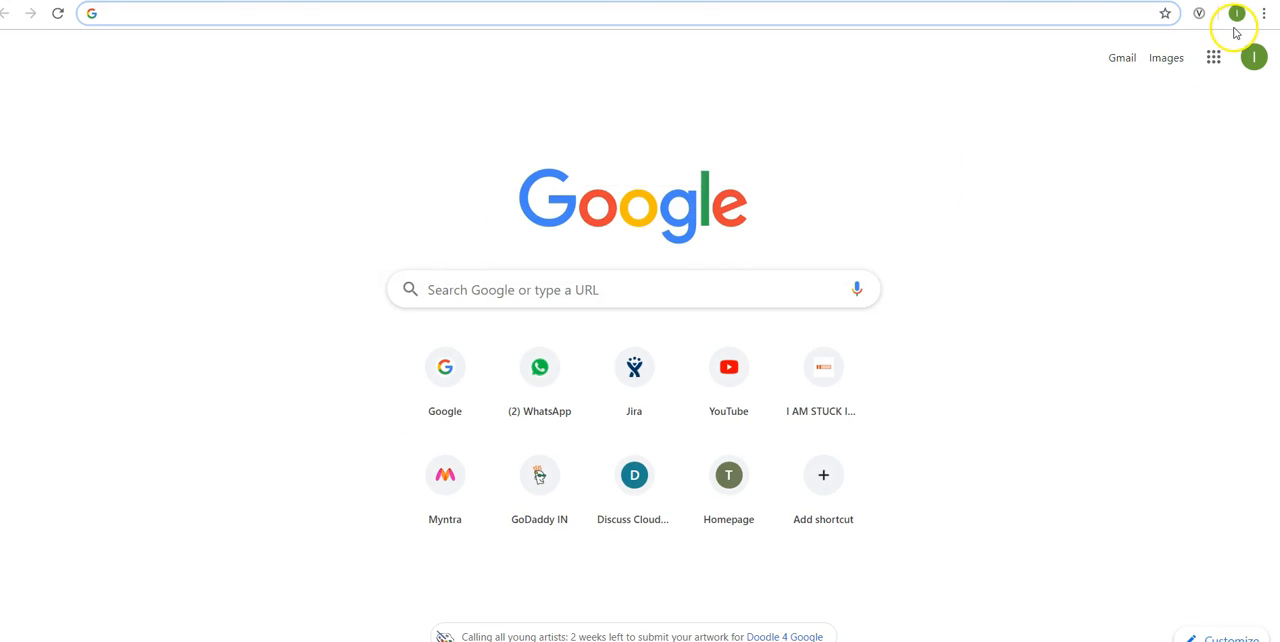
- Load the load balancer's copied DNS name in a new Chrome incognito window and read the sample app's page
{"action": "left_click", "coordinate": [1263, 13]}
{"action": "left_click", "coordinate": [1146, 77]}
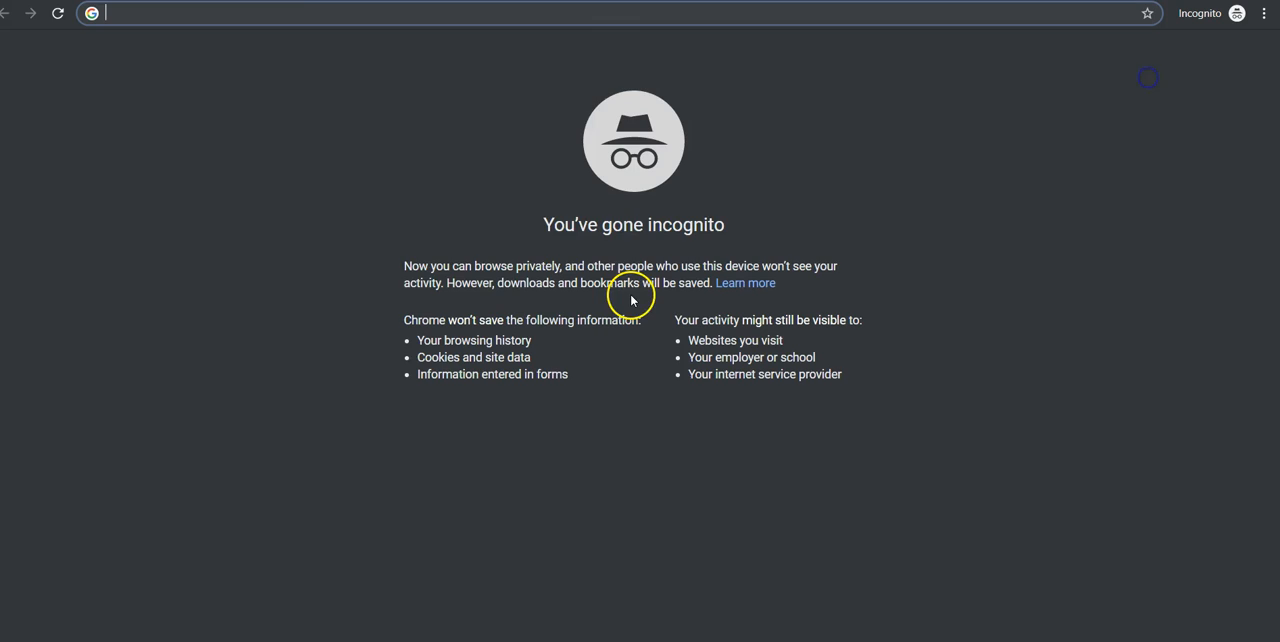
{"action": "key", "text": "ctrl+v"}
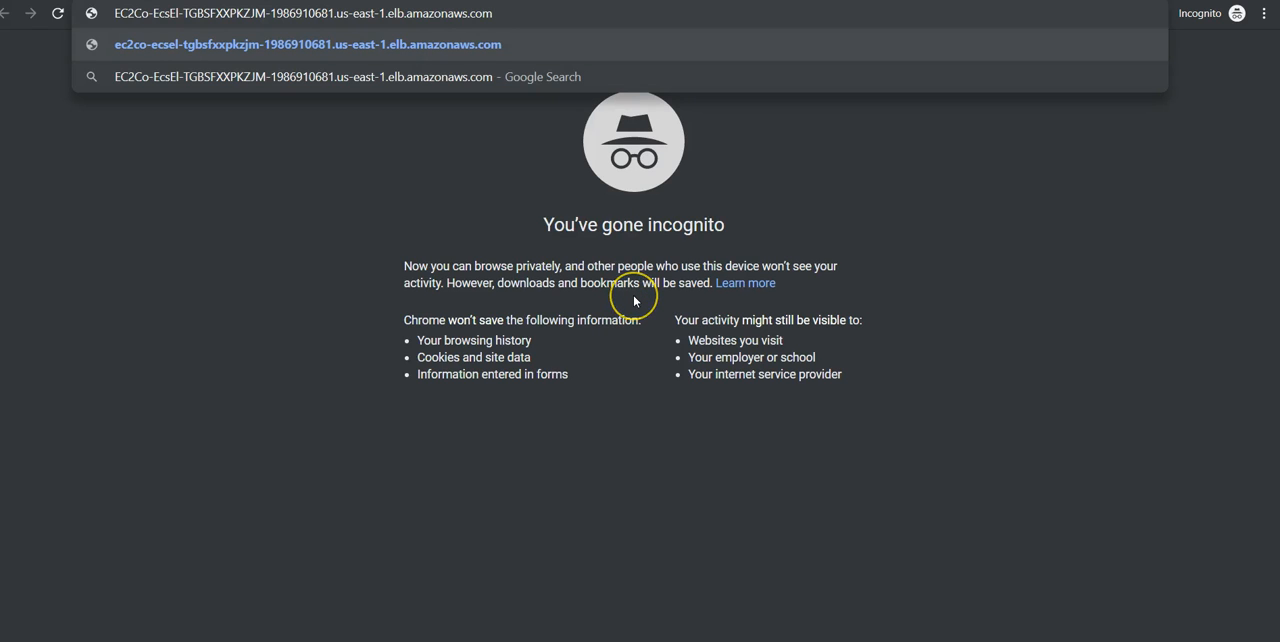
{"action": "key", "text": "Return"}
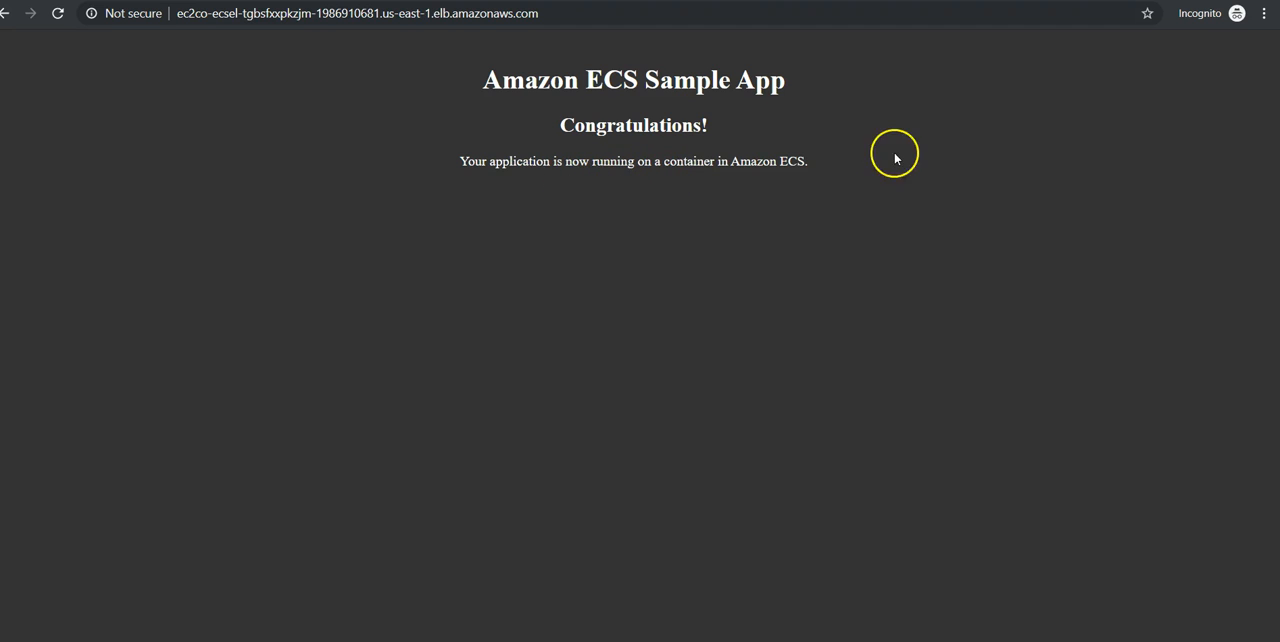
{"action": "left_click_drag", "start_coordinate": [820, 160], "coordinate": [472, 80]}
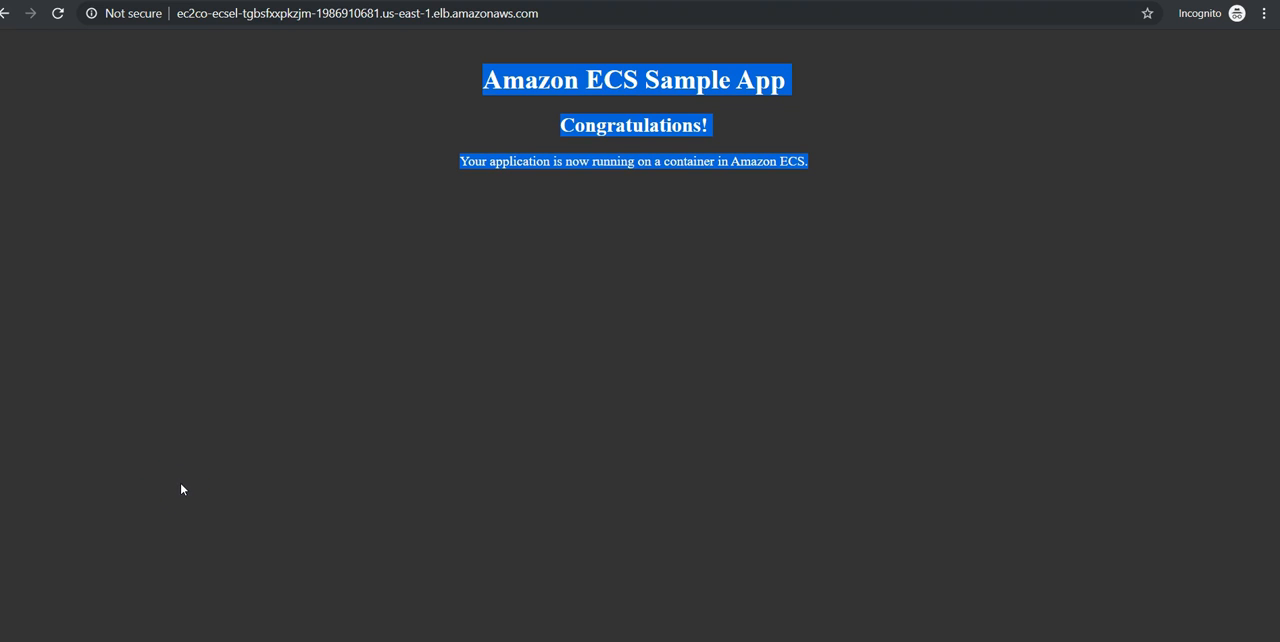
- Return to the ECS console in Firefox and delete sample-app-service, confirming with the phrase "delete me"
{"action": "left_click", "coordinate": [50, 640]}
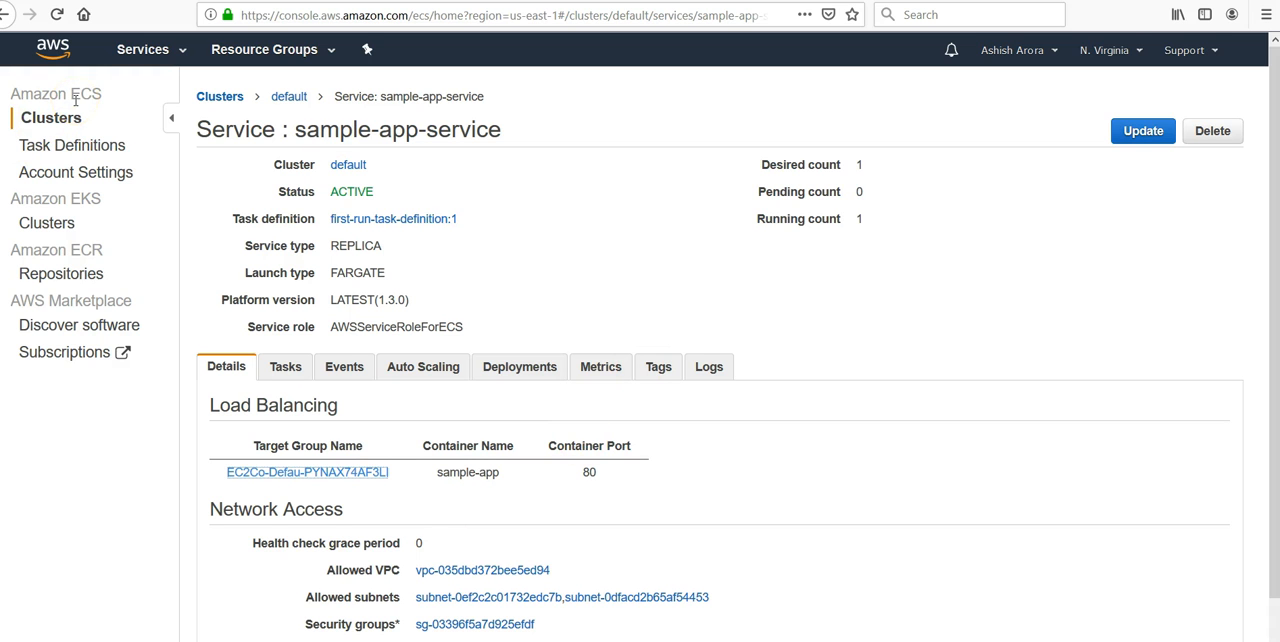
{"action": "left_click", "coordinate": [1212, 130]}
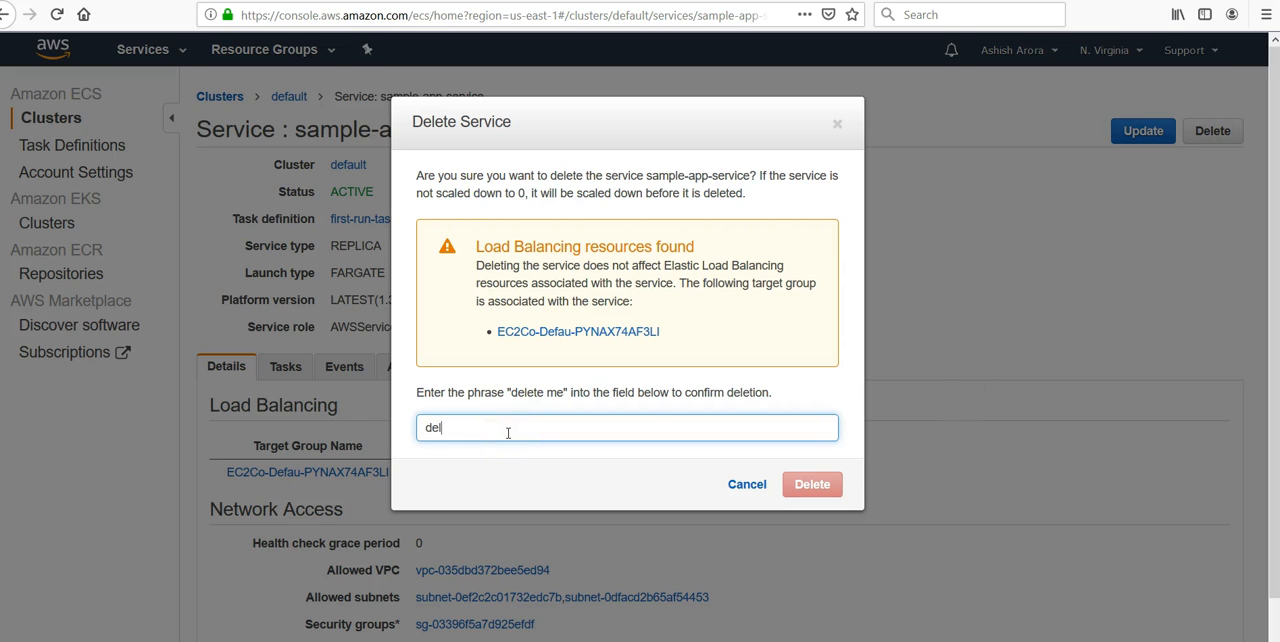
{"action": "type", "text": "delete me"}
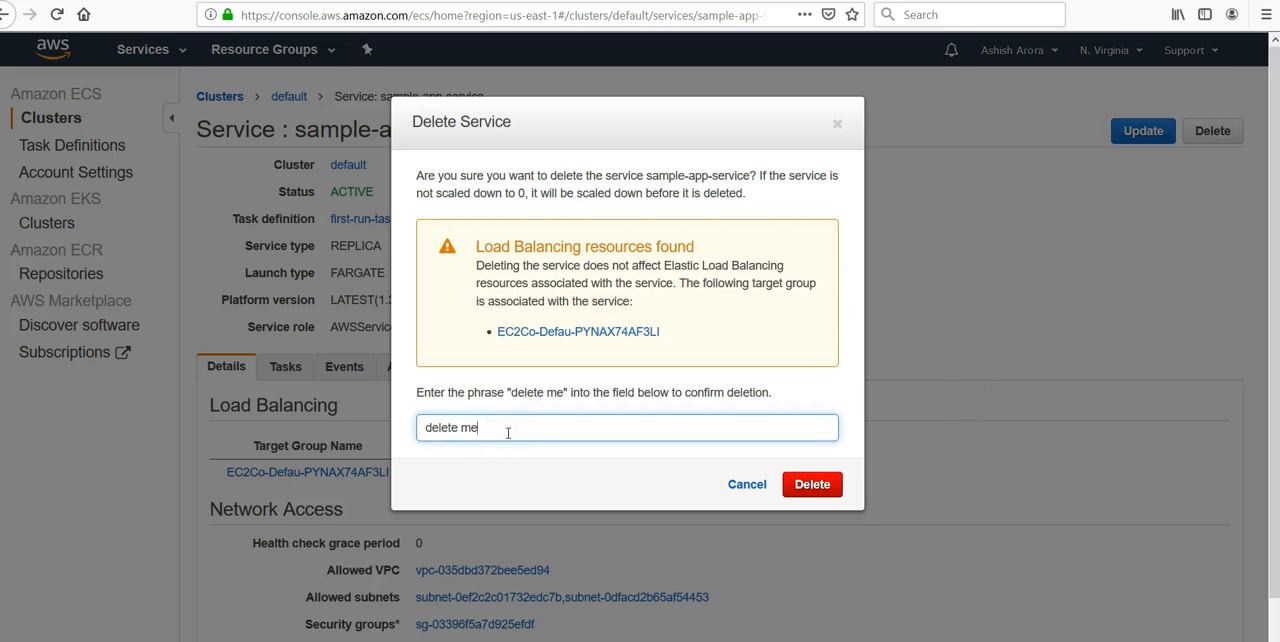
{"action": "key", "text": "Return"}
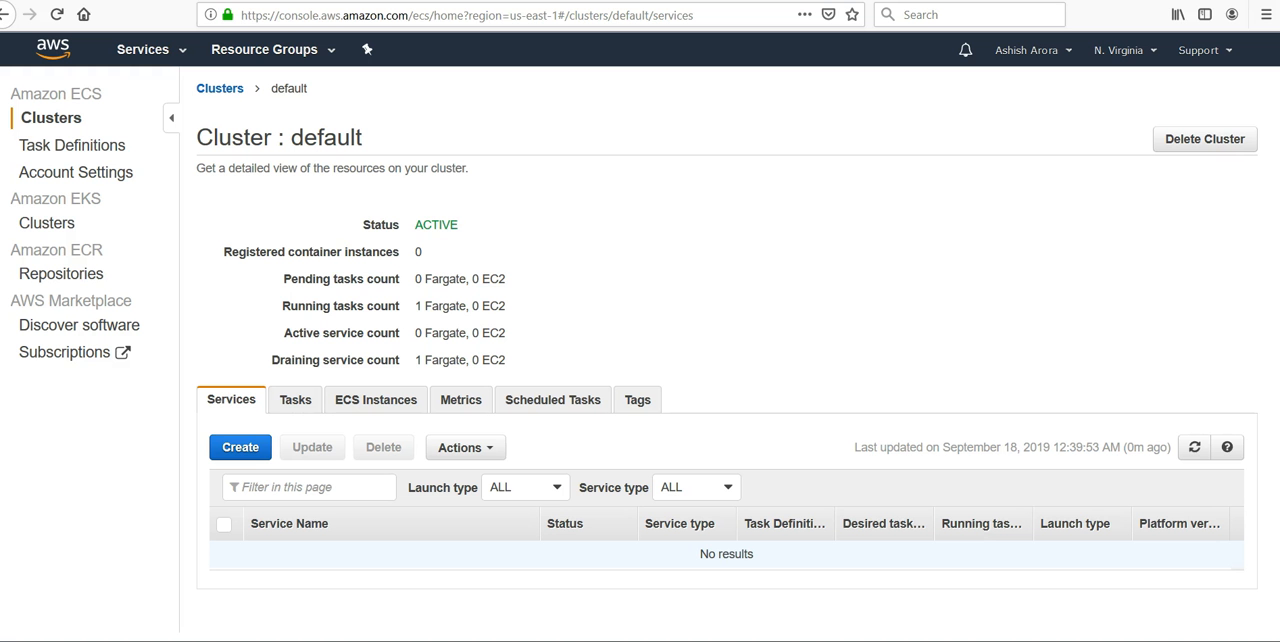
- Open the security groups list in EC2 and select the two ECS default security groups for deletion
{"action": "left_click", "coordinate": [178, 52]}
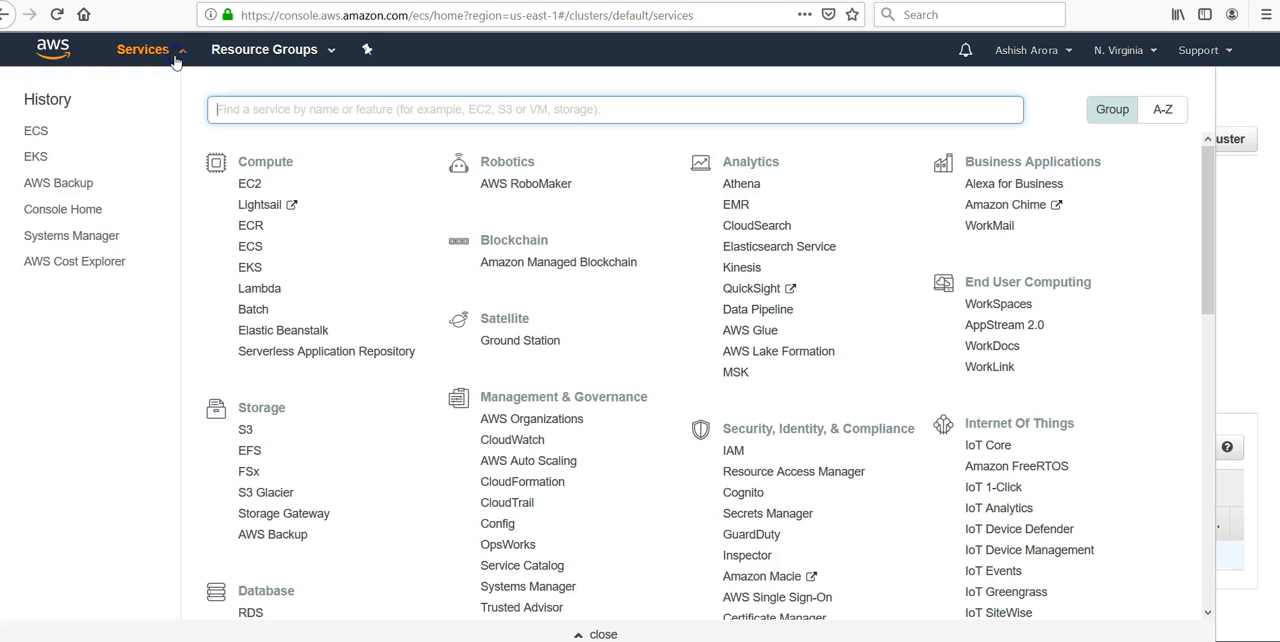
{"action": "left_click", "coordinate": [259, 111]}
{"action": "type", "text": "ec"}
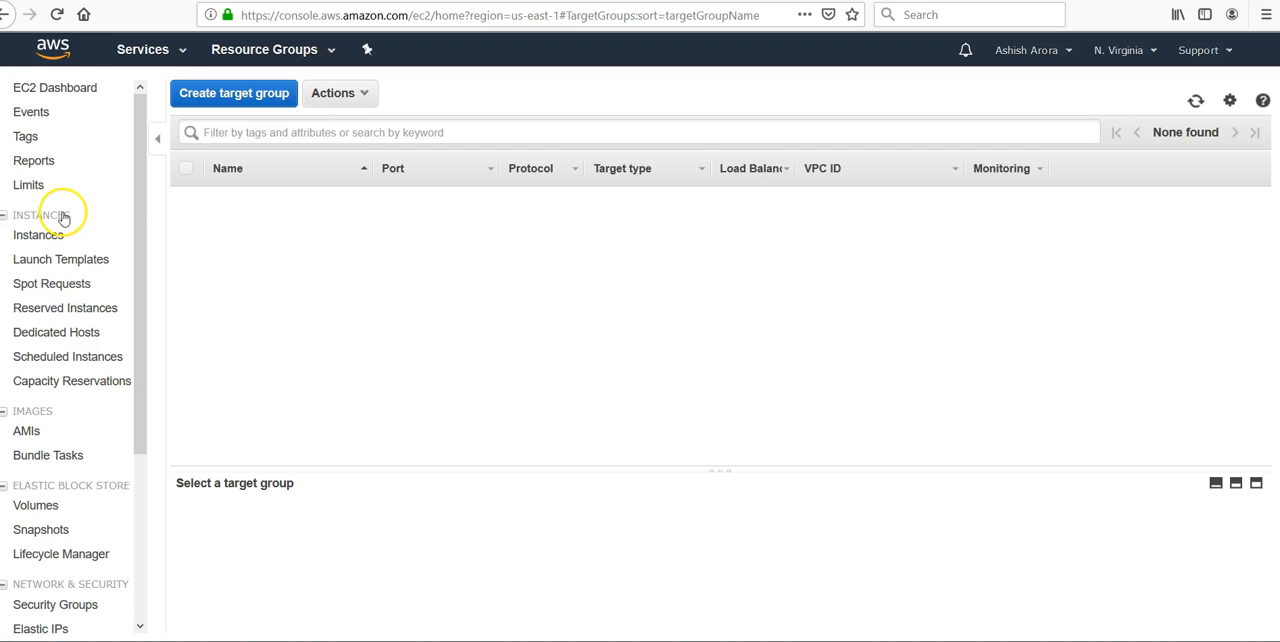
{"action": "scroll", "coordinate": [50, 380], "scroll_direction": "down", "scroll_amount": 2}
{"action": "left_click", "coordinate": [46, 444]}
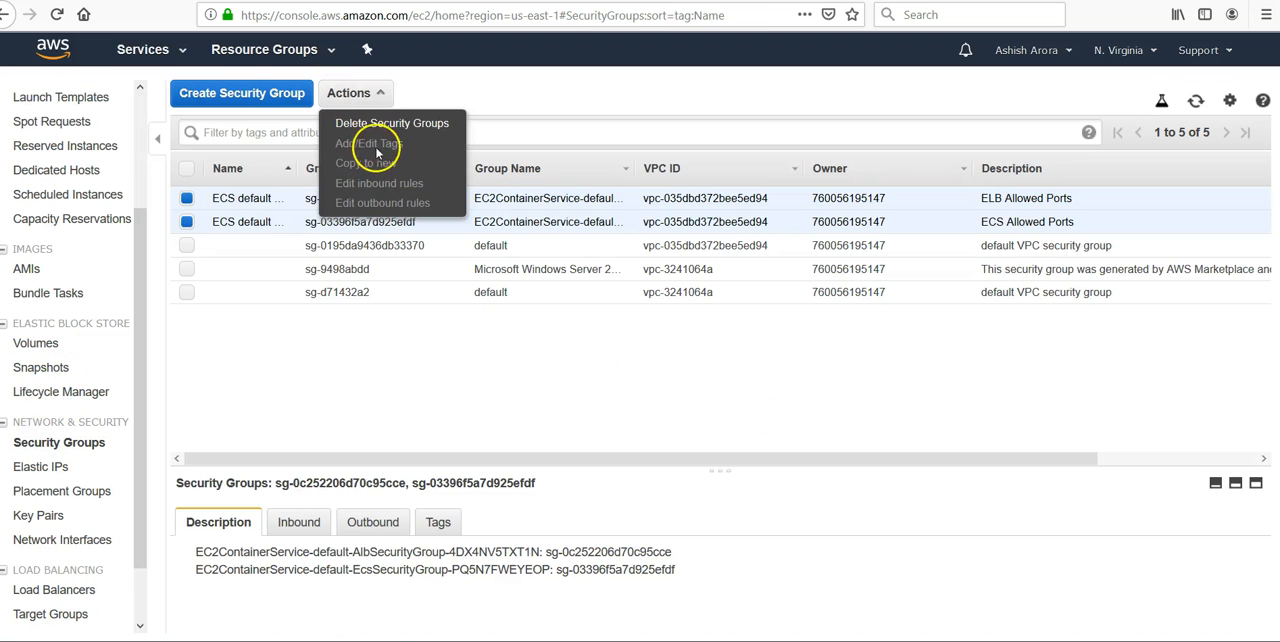